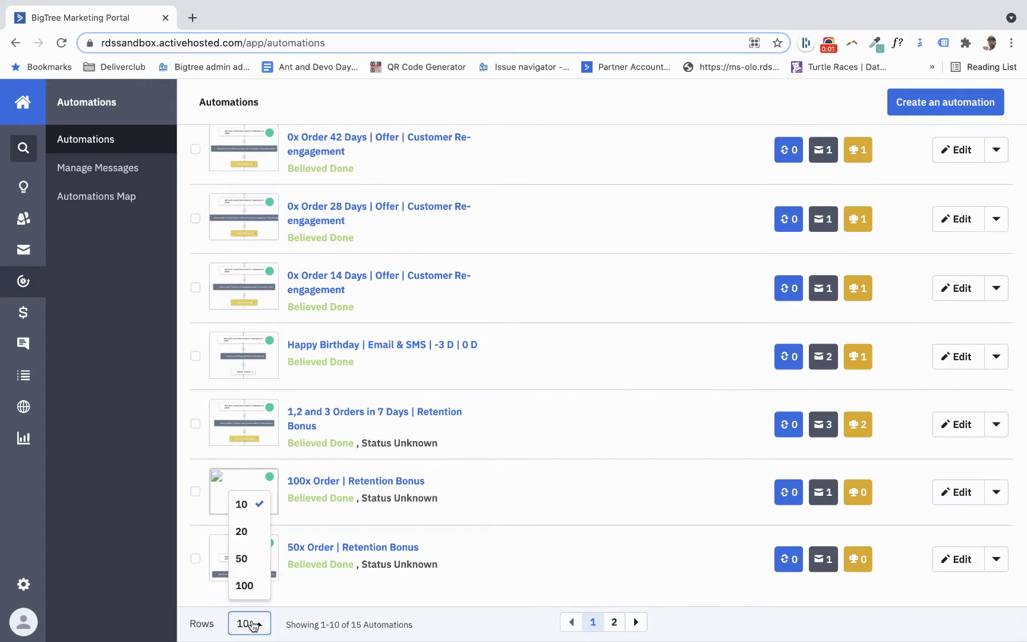
Step: Show 20 automations per page and open 'Abandoned Cart | 20 M | Web'
left_click(257, 531)
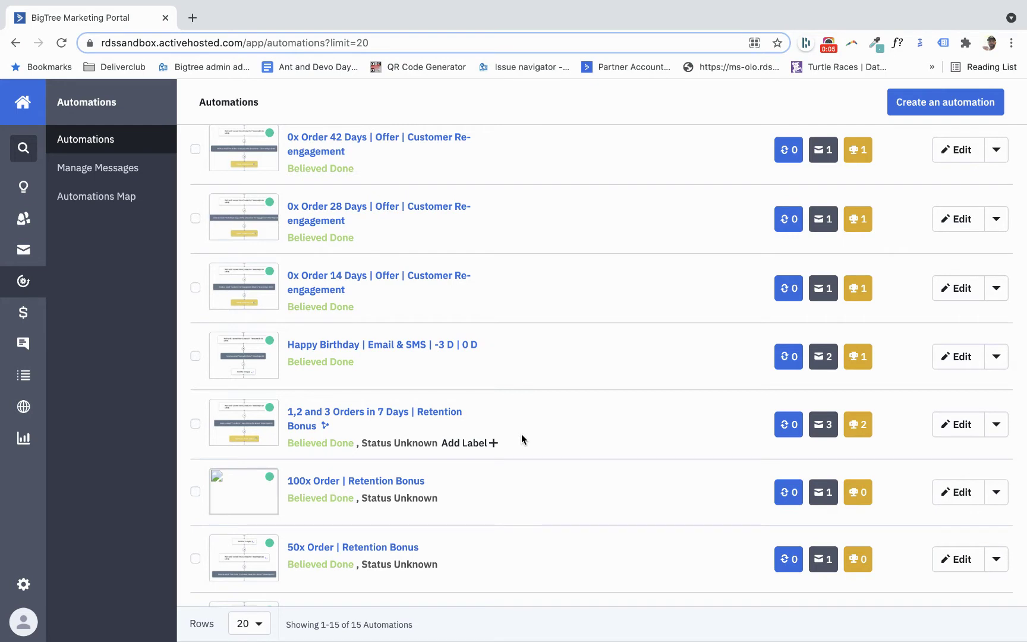
scroll(522, 435, "down", 5)
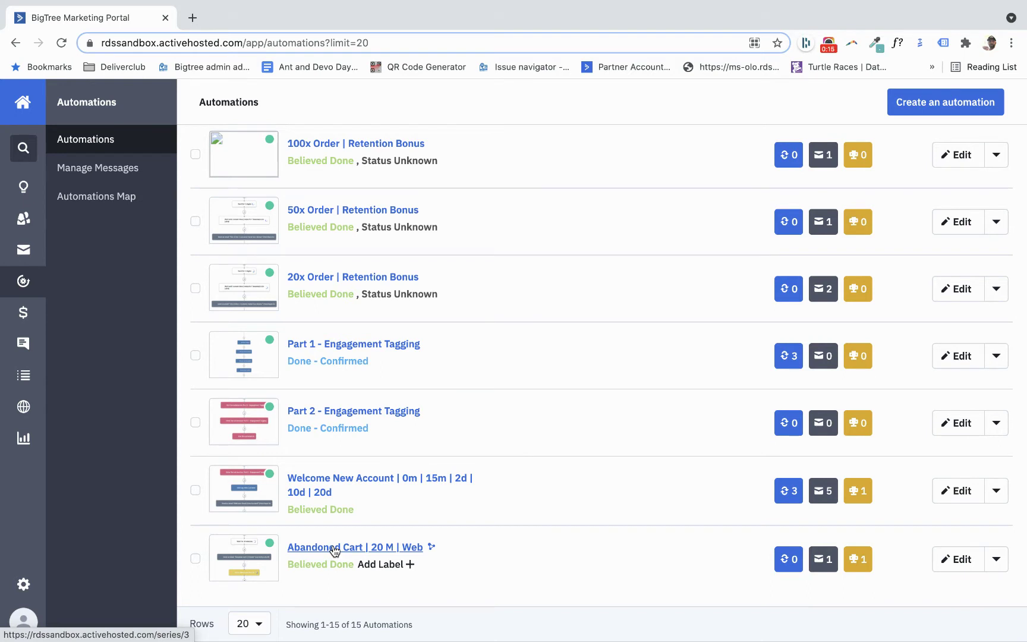
left_click(334, 551)
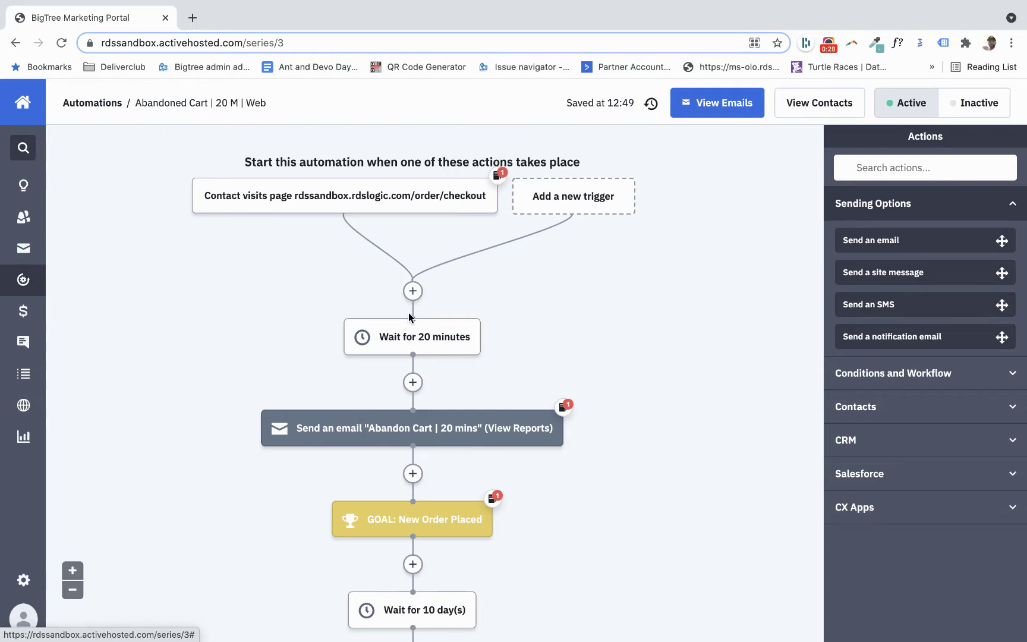
mouse_move(412, 427)
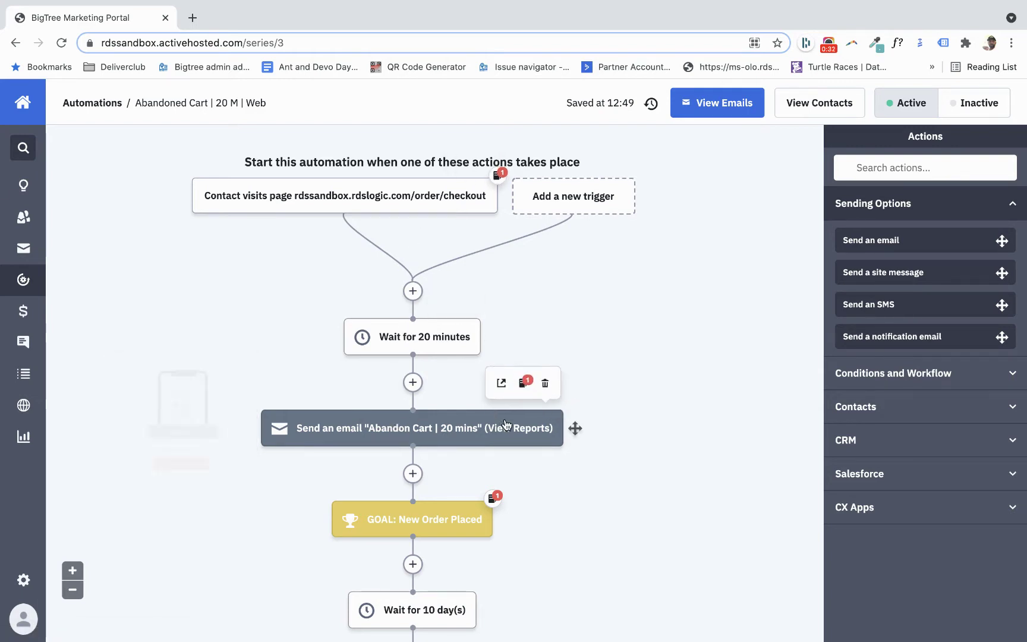
Step: Open the 'Abandon Cart | 20 mins' email from the workflow's send-email step
left_click(503, 390)
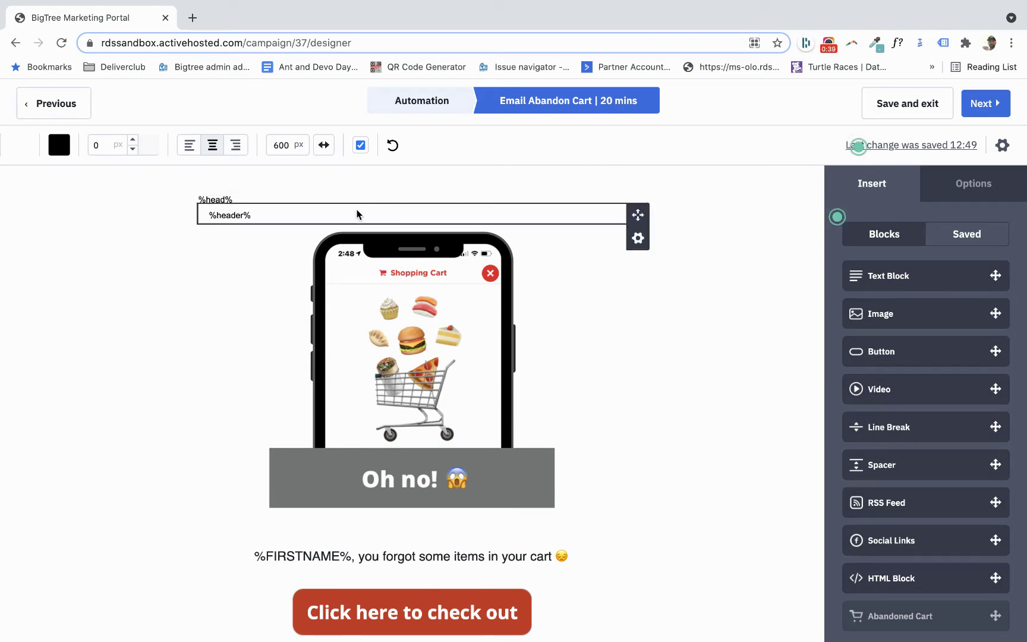
mouse_move(299, 216)
scroll(305, 225, "down", 1)
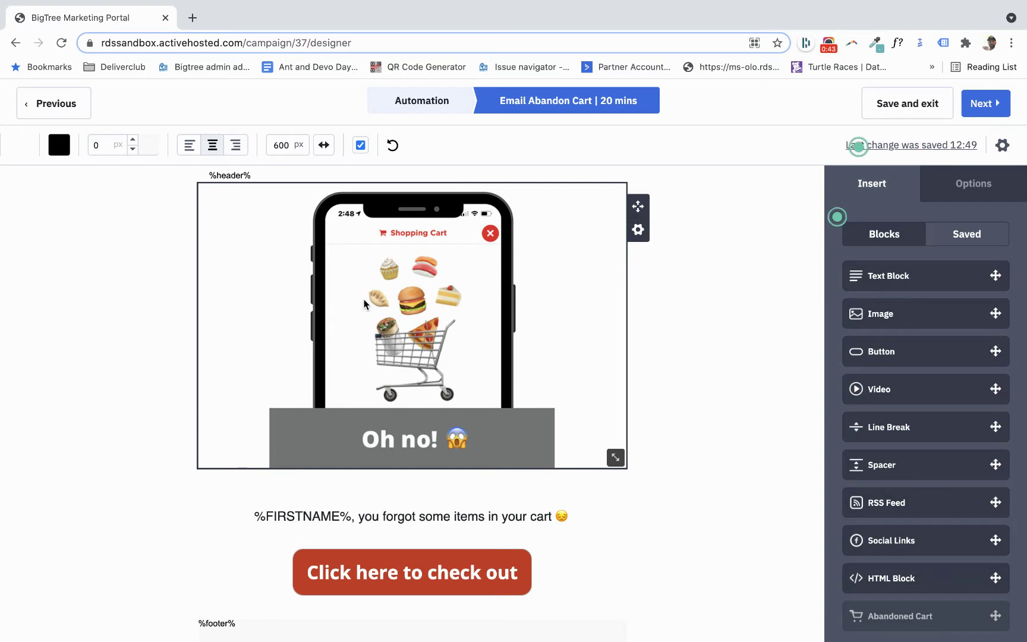
scroll(364, 300, "down", 1)
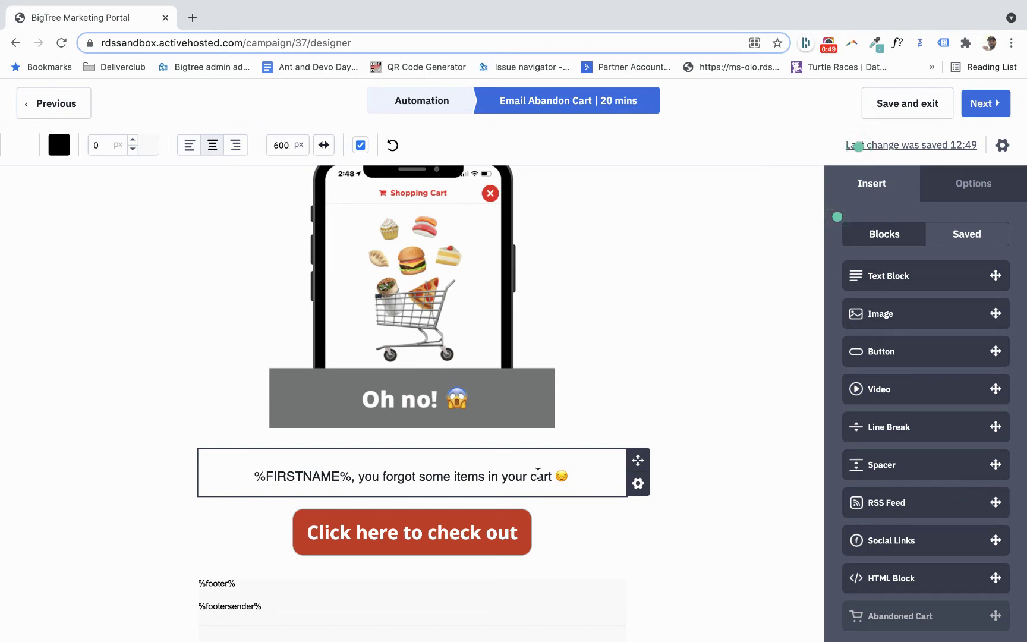
scroll(457, 529, "down", 1)
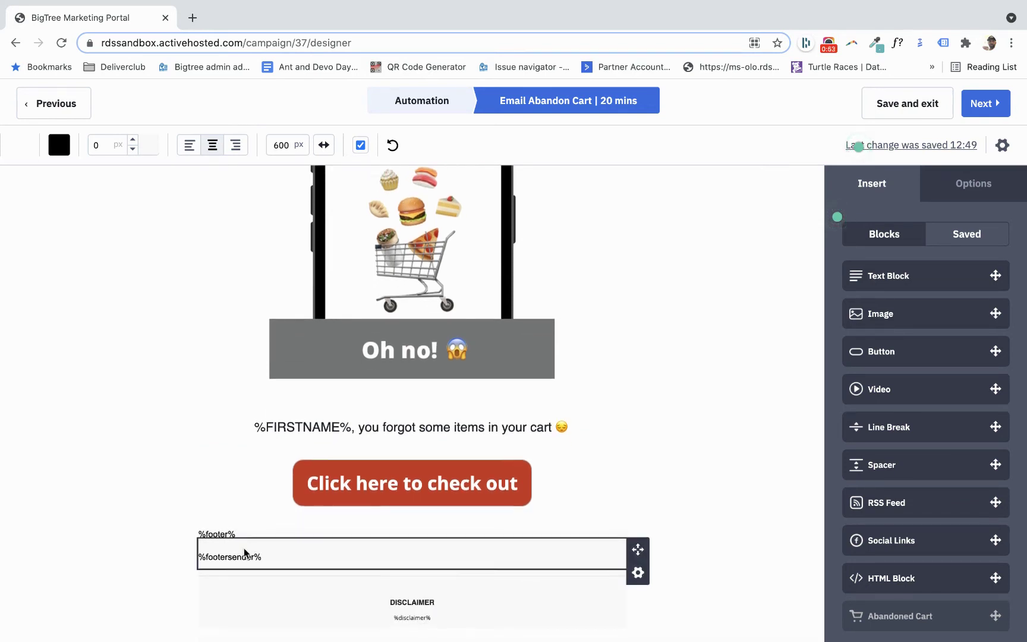
scroll(244, 548, "down", 2)
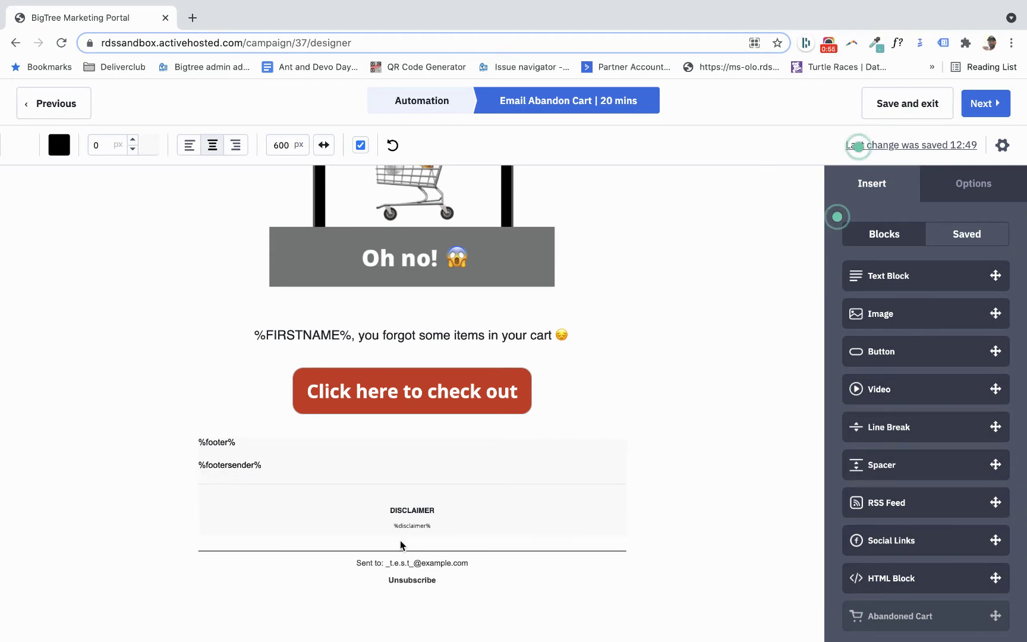
scroll(244, 485, "up", 2)
scroll(192, 450, "up", 5)
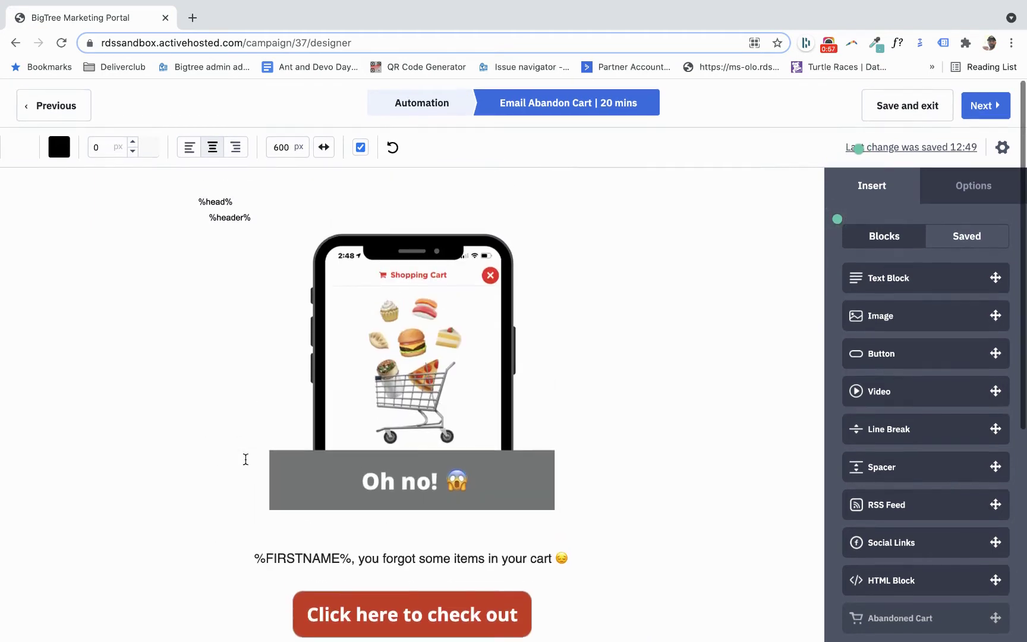
Step: Leave the Abandon Cart email designer to return to the Automations list
left_click(61, 110)
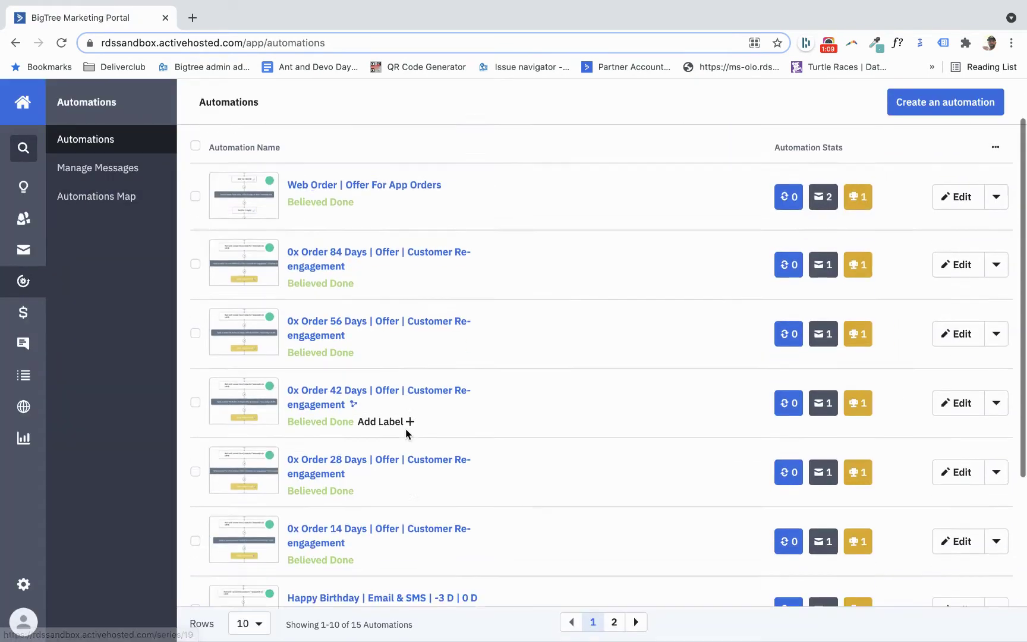
scroll(405, 428, "down", 4)
scroll(405, 429, "down", 2)
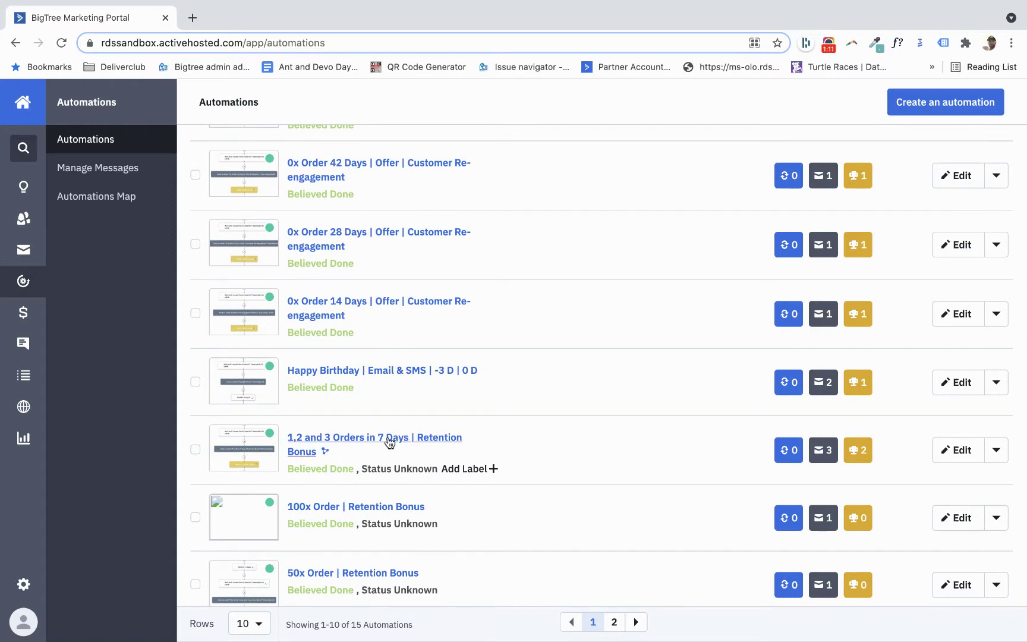
Step: Open the '1,2 and 3 Orders in 7 Days | Retention Bonus' automation
left_click(357, 438)
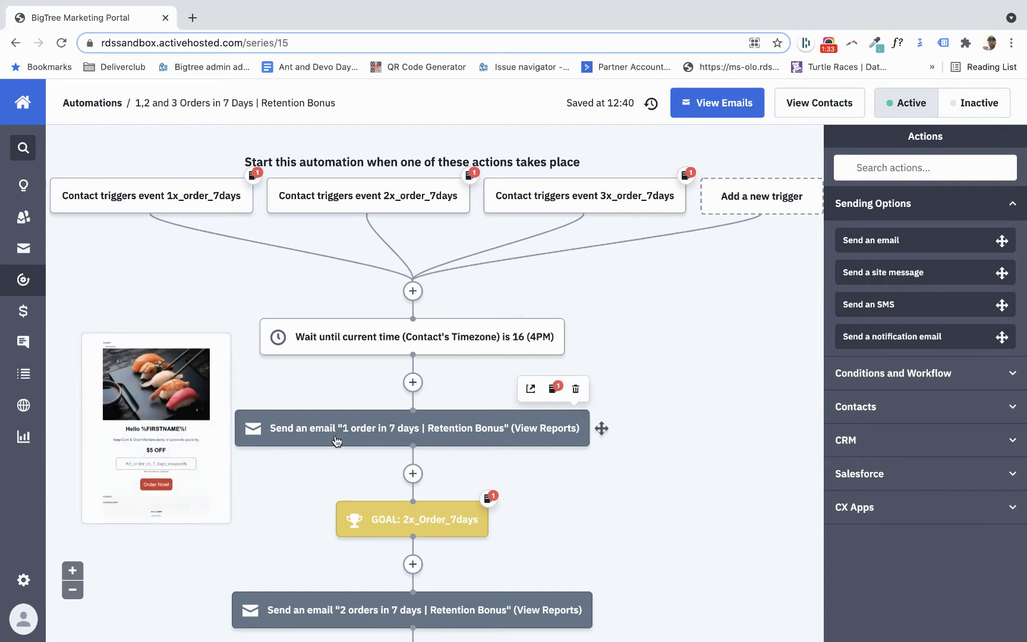
Step: Dismiss the stray context menu and open the '1 order in 7 days' email design
mouse_move(412, 427)
right_click(533, 391)
left_click(487, 407)
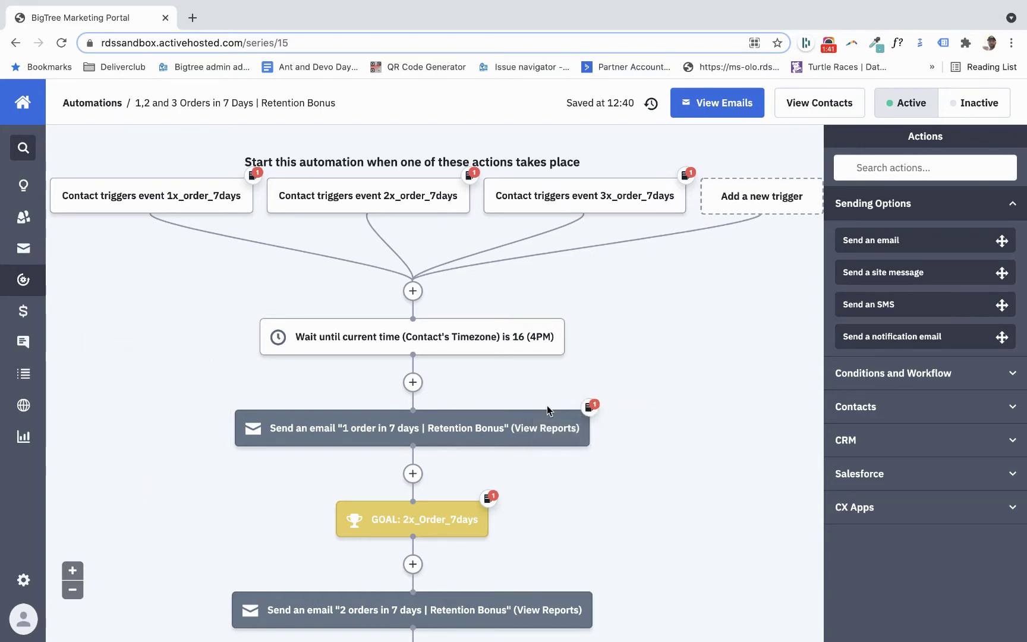
left_click(532, 391)
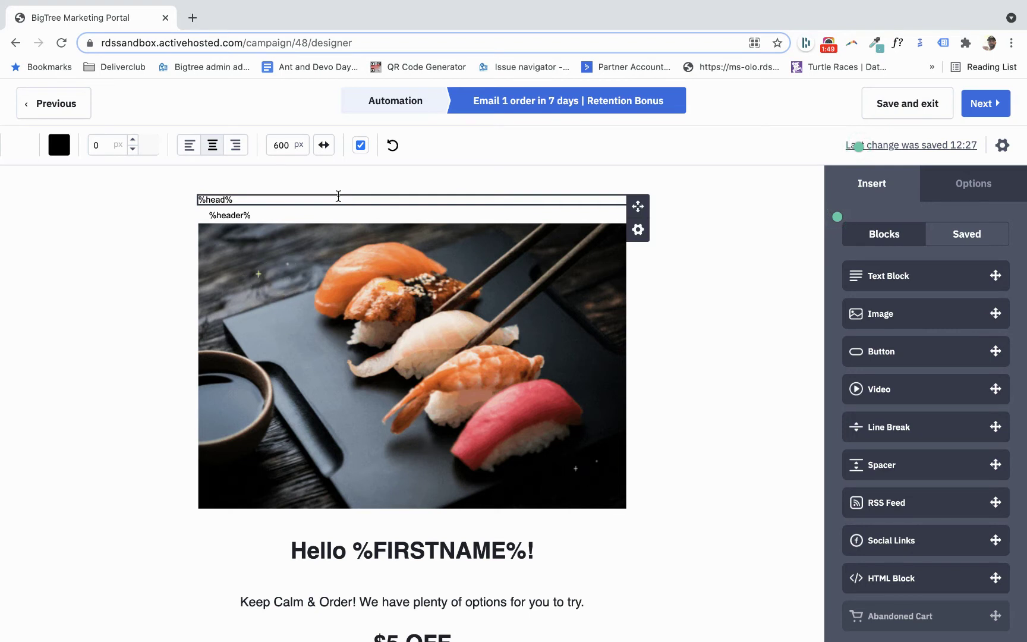
scroll(320, 211, "down", 3)
scroll(321, 211, "down", 2)
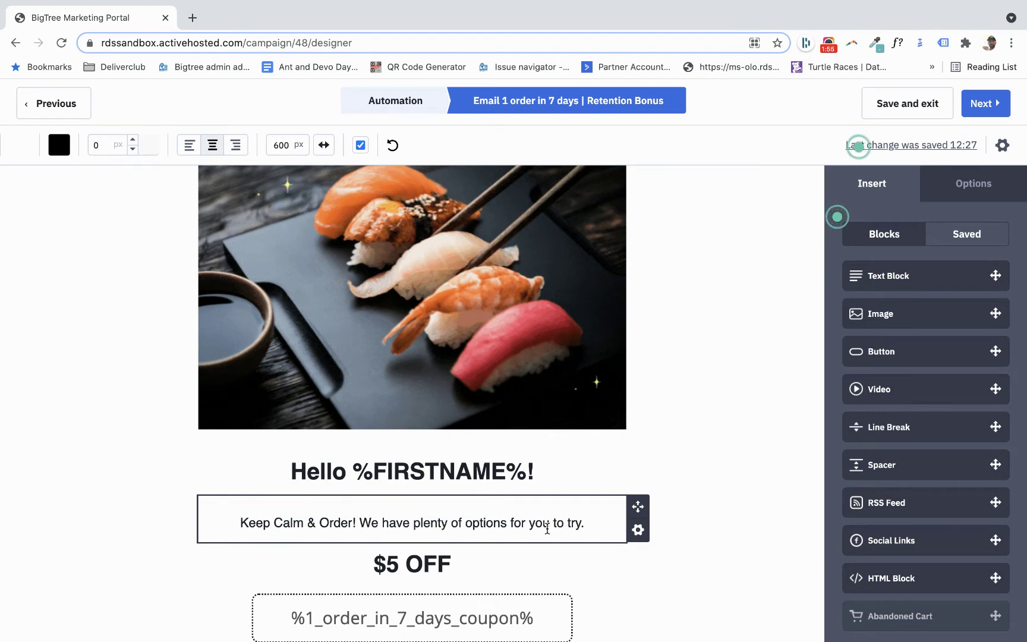
scroll(538, 529, "down", 2)
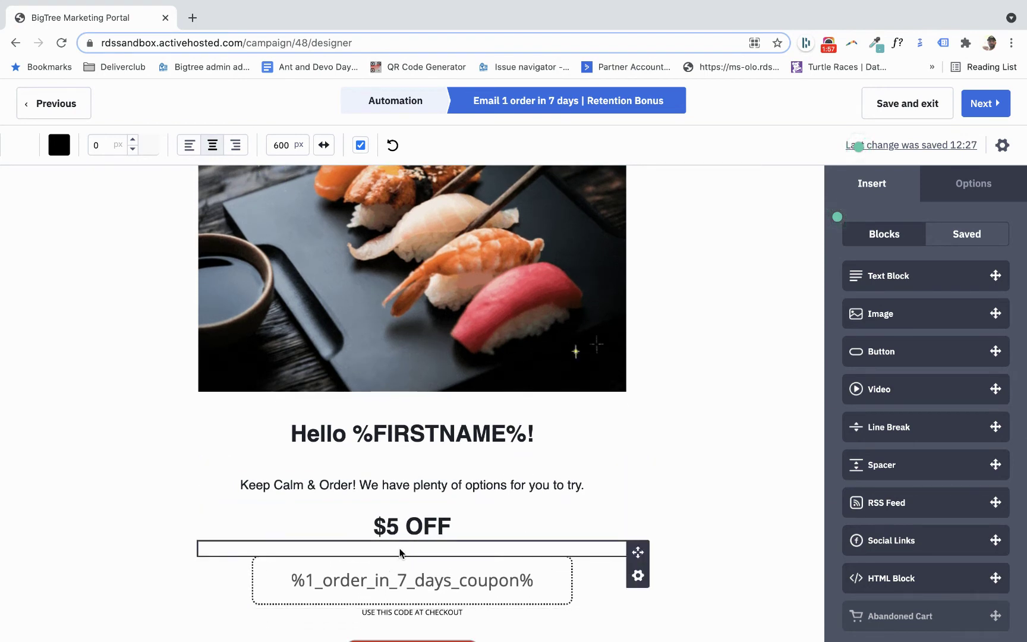
scroll(400, 548, "down", 2)
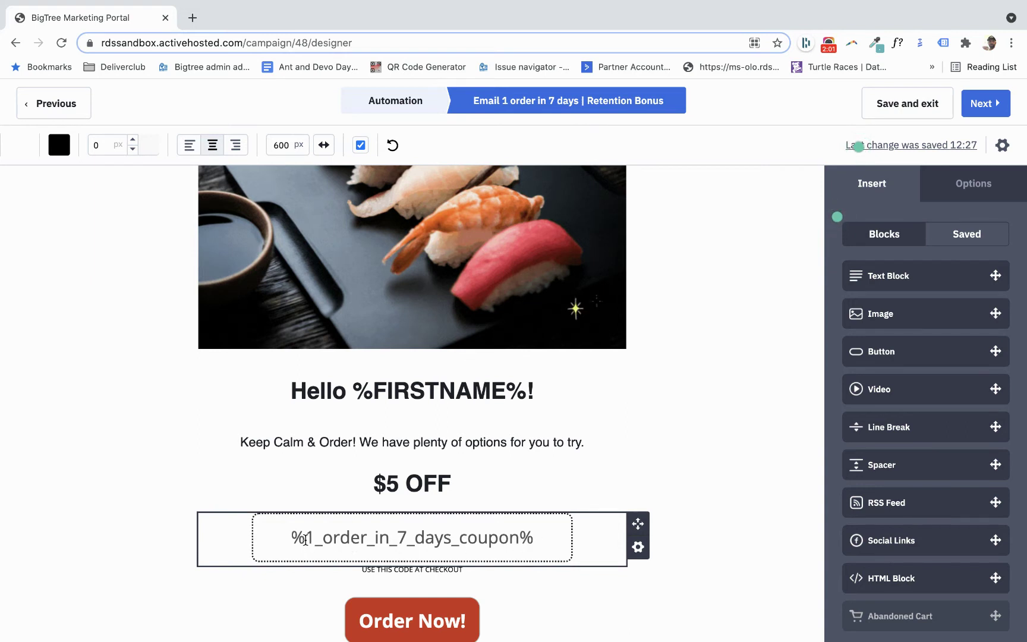
scroll(423, 552, "down", 1)
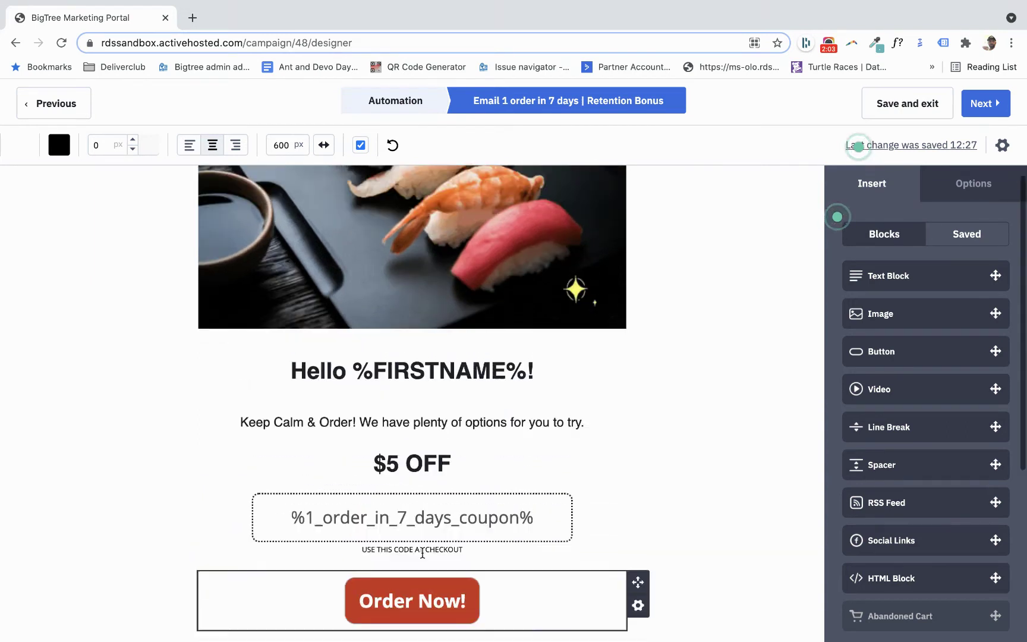
scroll(422, 552, "up", 5)
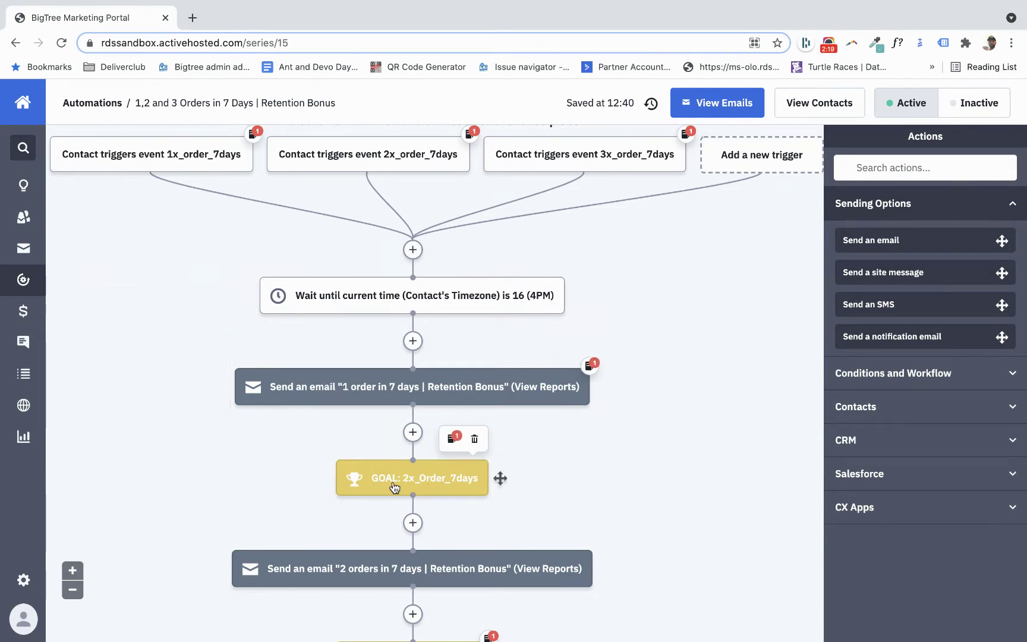
scroll(395, 488, "down", 3)
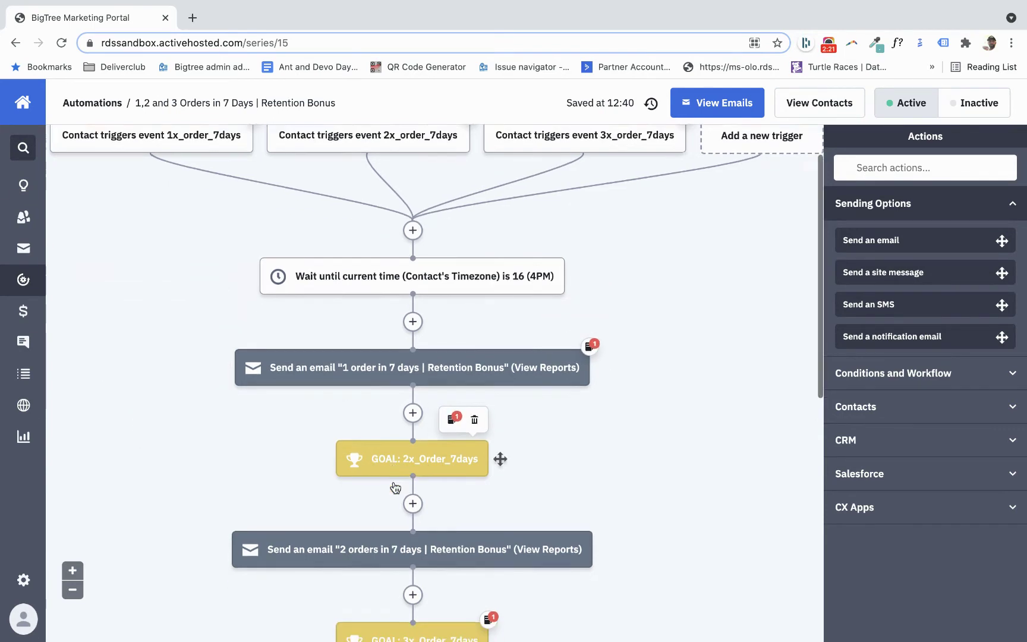
scroll(396, 487, "down", 3)
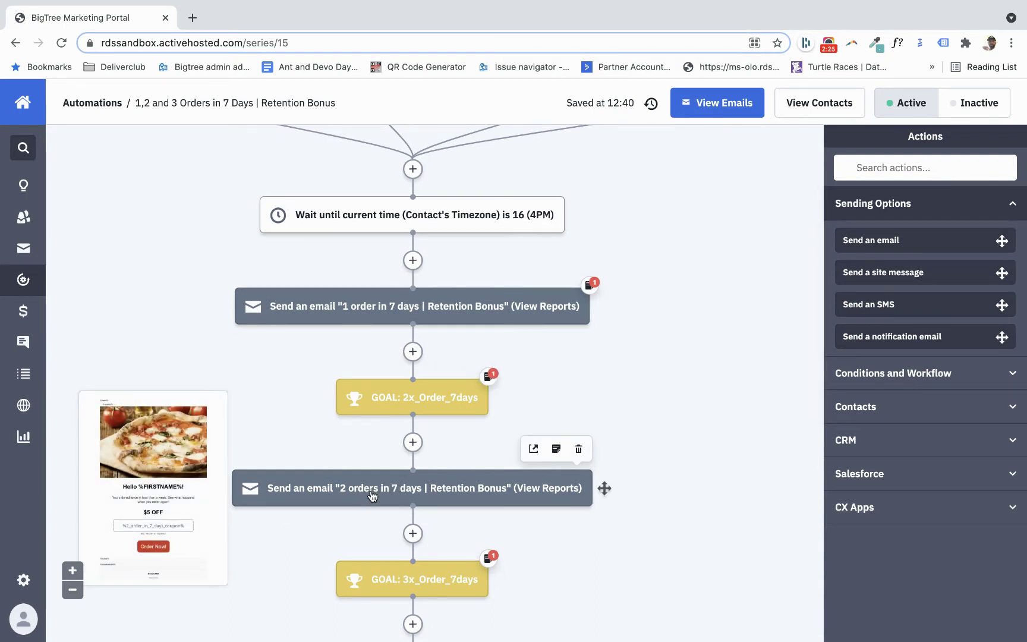
Step: Open the '2 orders in 7 days | Retention Bonus' email design
left_click(533, 449)
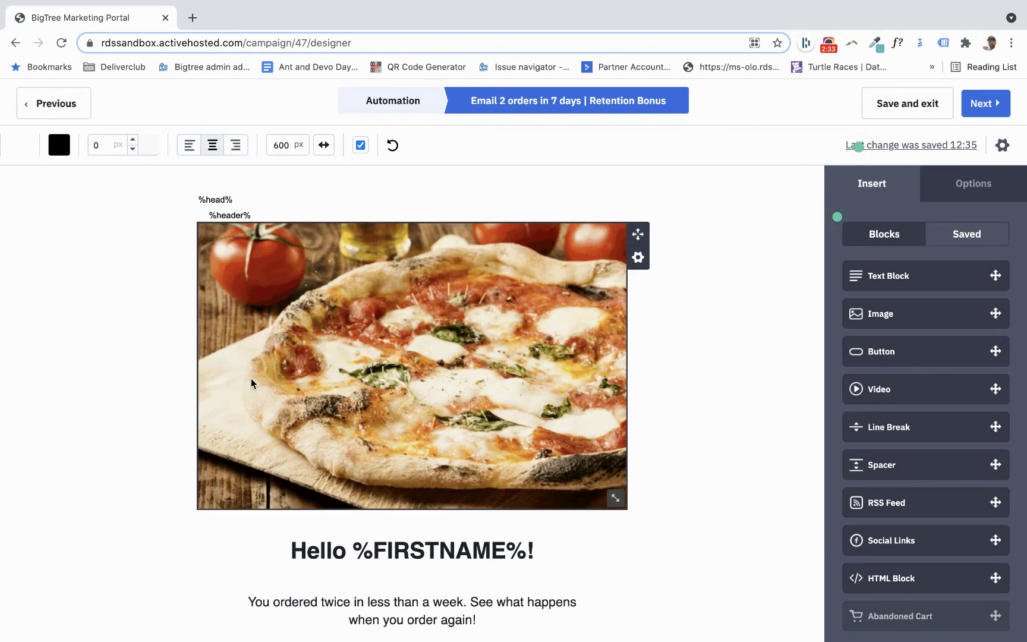
scroll(251, 378, "down", 3)
scroll(251, 378, "down", 1)
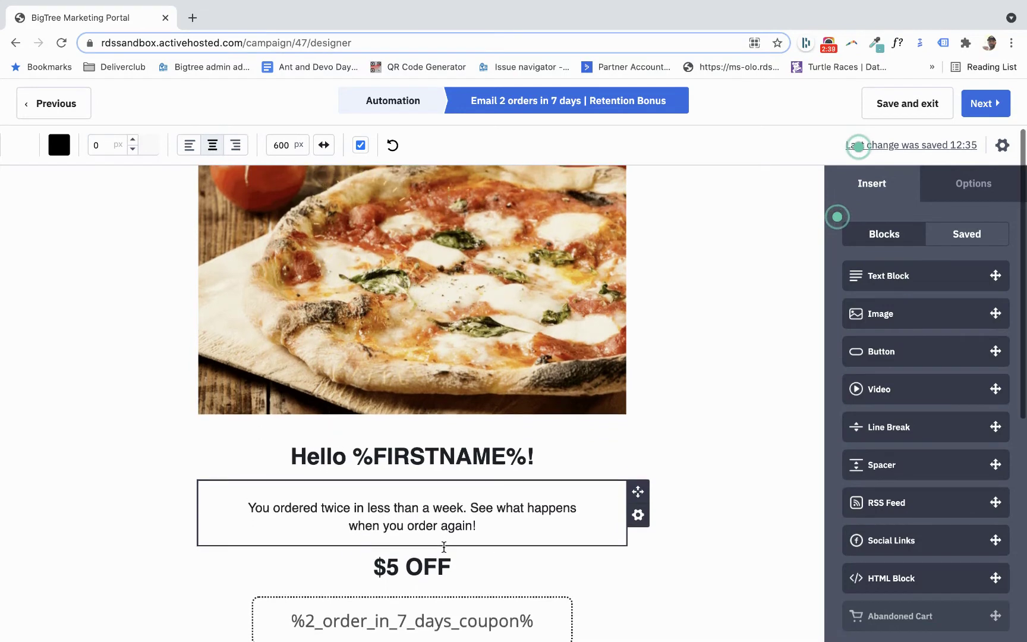
scroll(399, 554, "down", 2)
scroll(398, 562, "down", 3)
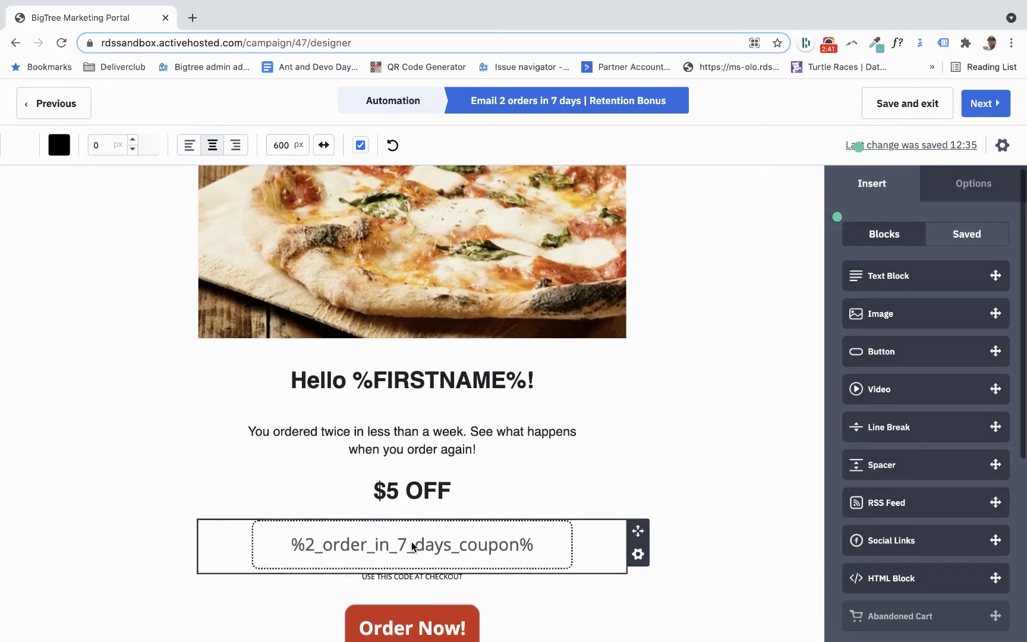
scroll(374, 437, "up", 6)
Step: Return from the 2 orders email design to the Retention Bonus workflow
left_click(38, 110)
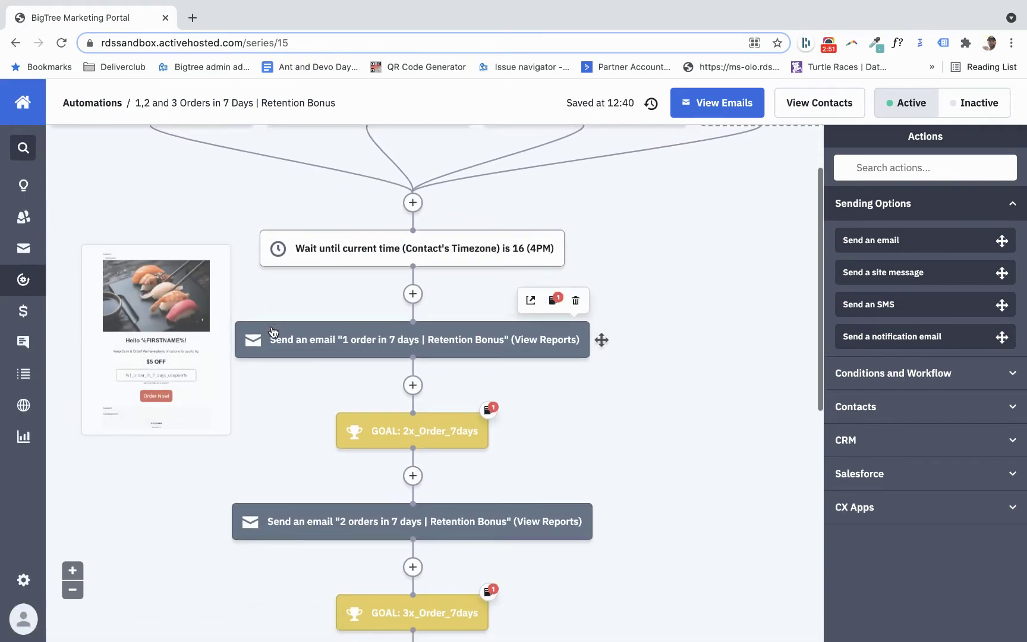
scroll(273, 330, "down", 3)
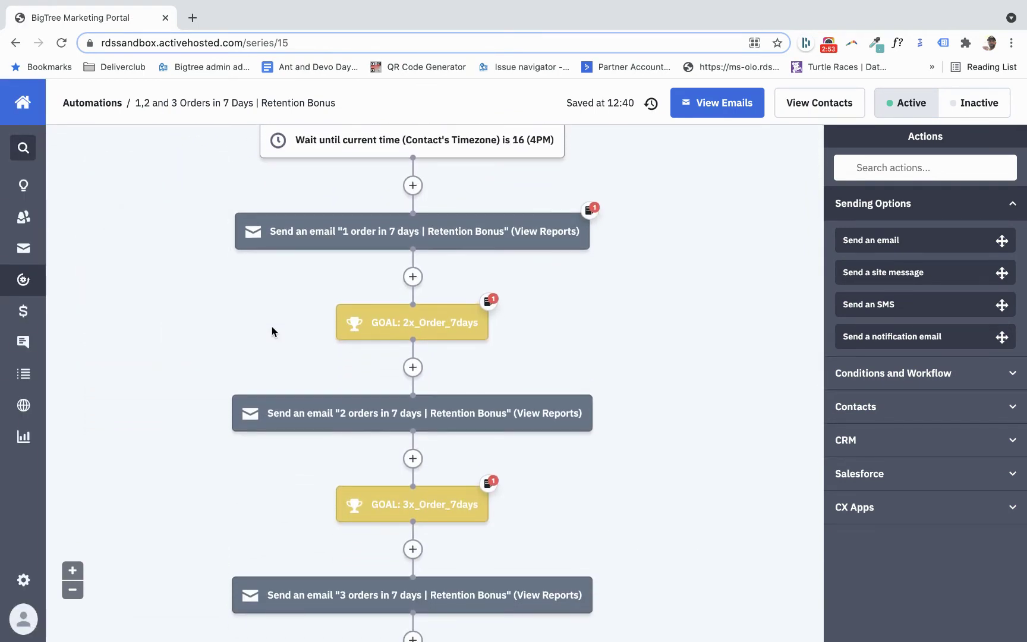
scroll(273, 326, "down", 2)
scroll(272, 327, "down", 3)
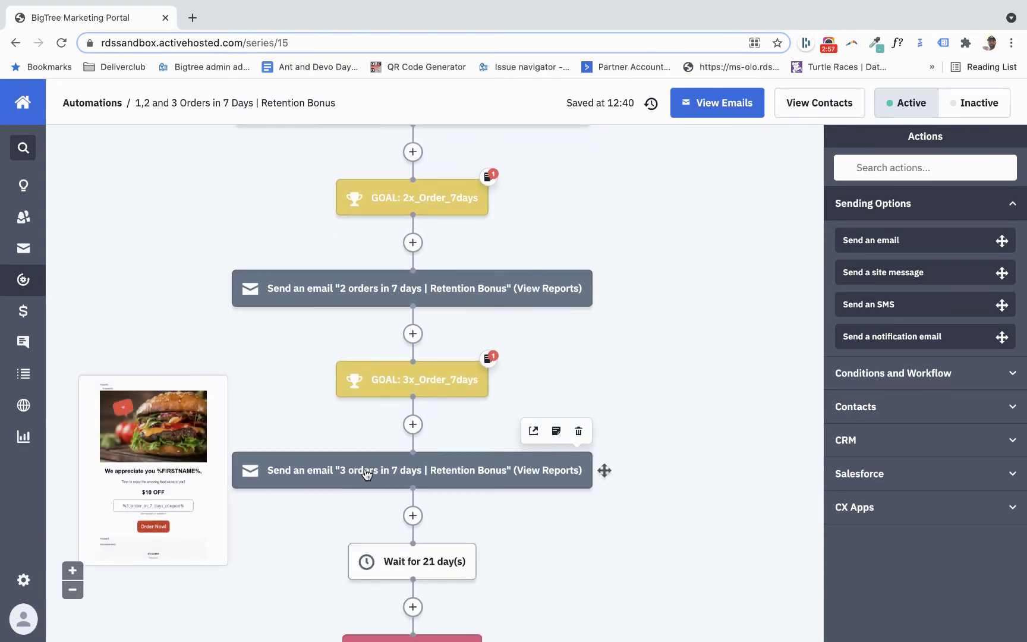
scroll(434, 439, "down", 2)
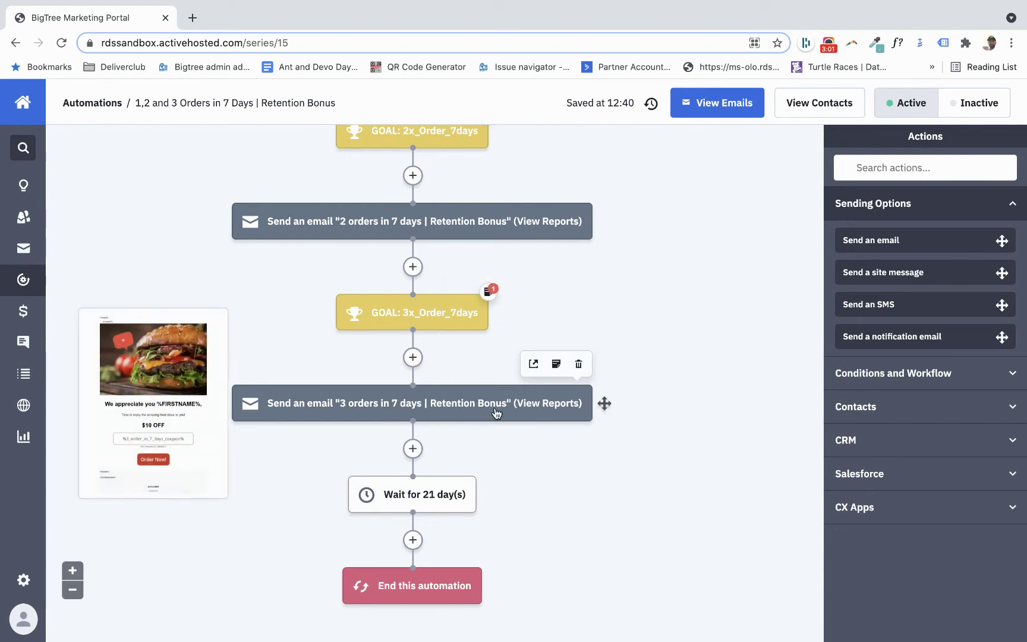
Step: Open the '3 orders in 7 days | Retention Bonus' email for editing
left_click(535, 364)
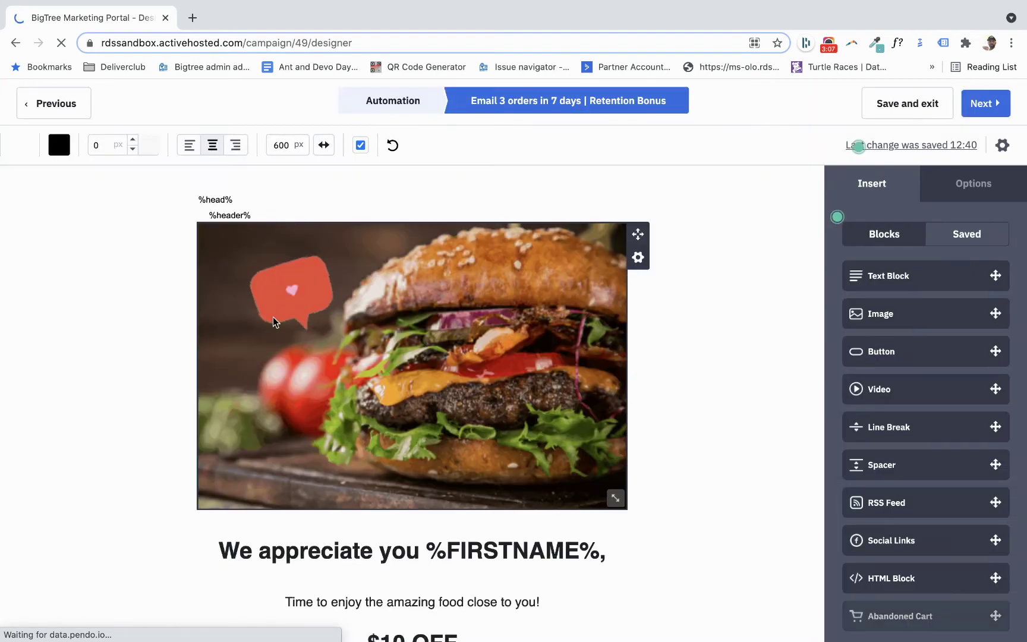
scroll(273, 317, "down", 5)
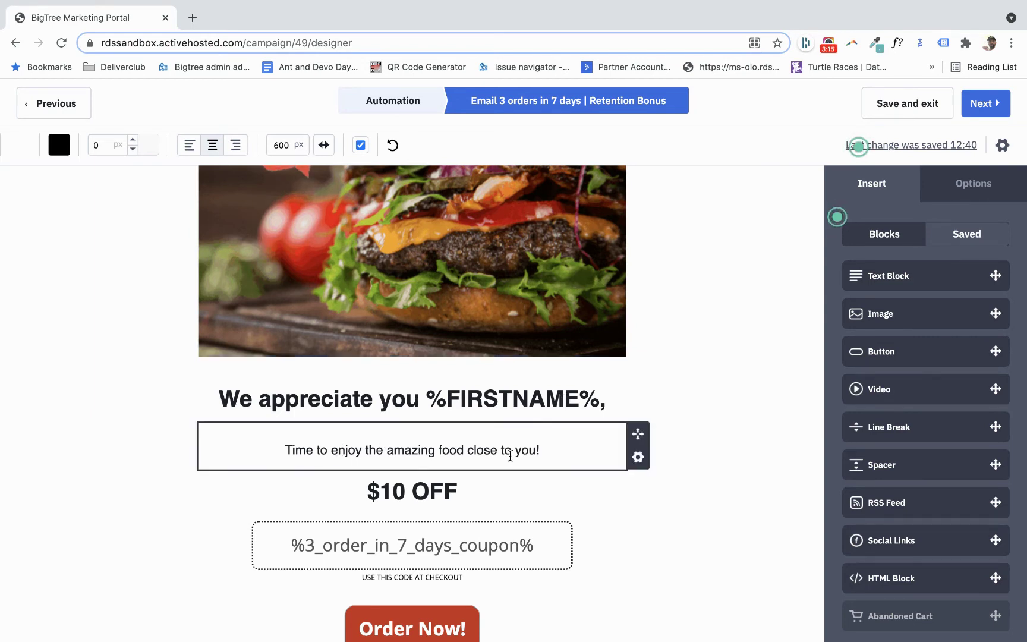
scroll(425, 506, "down", 2)
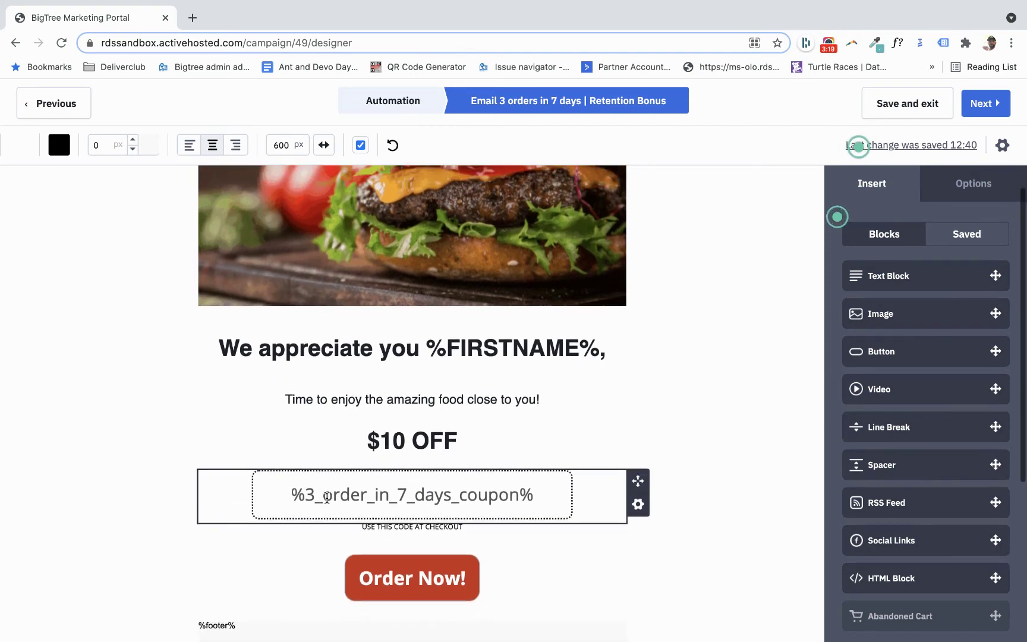
scroll(327, 495, "up", 5)
Step: Leave the 3 orders email design and return to the Automations list
left_click(56, 104)
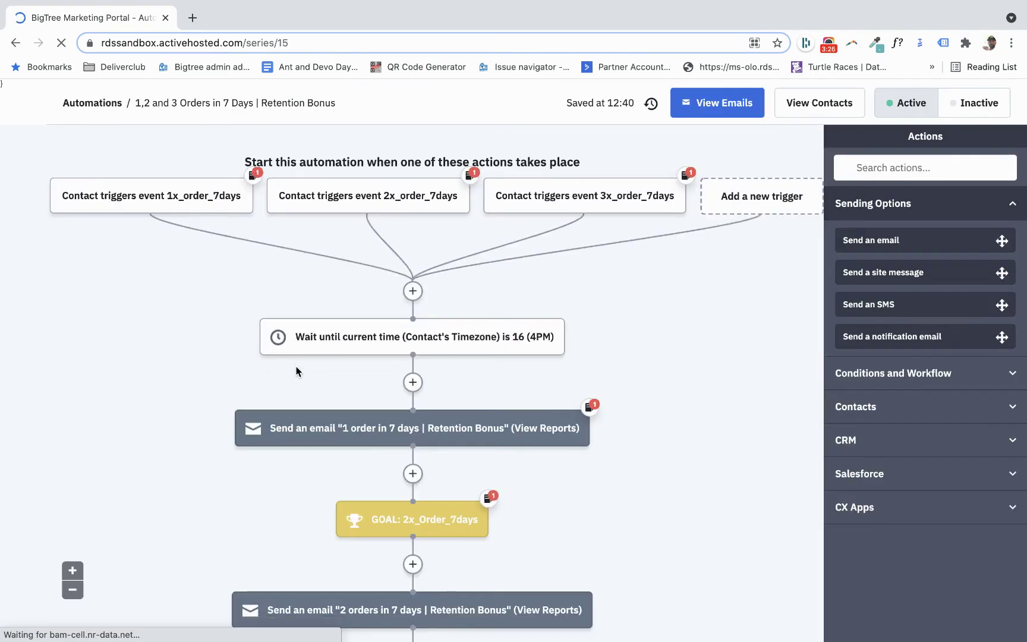
left_click(93, 102)
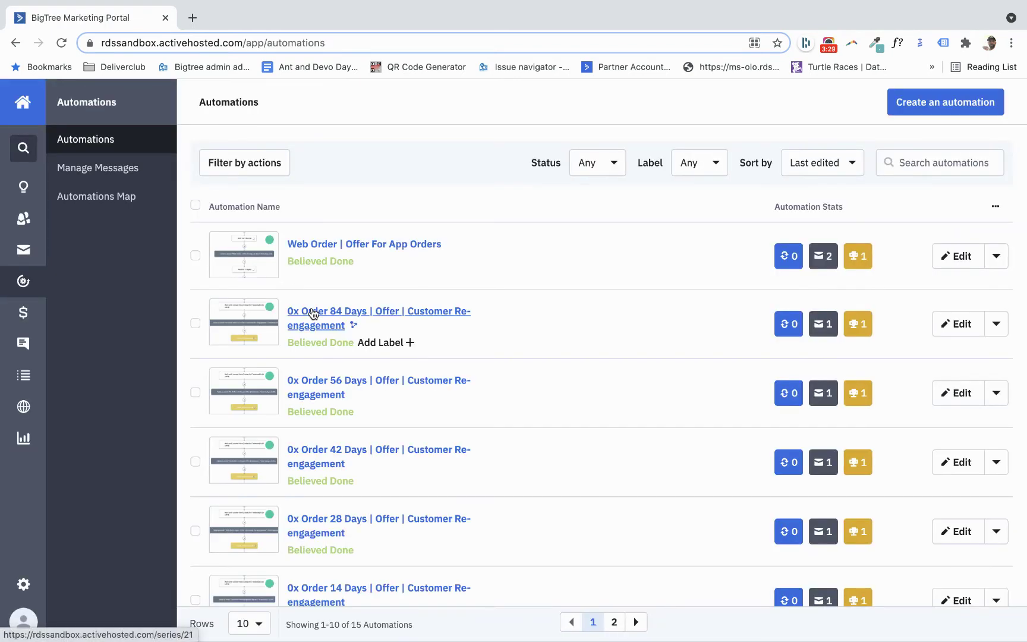
scroll(390, 451, "down", 2)
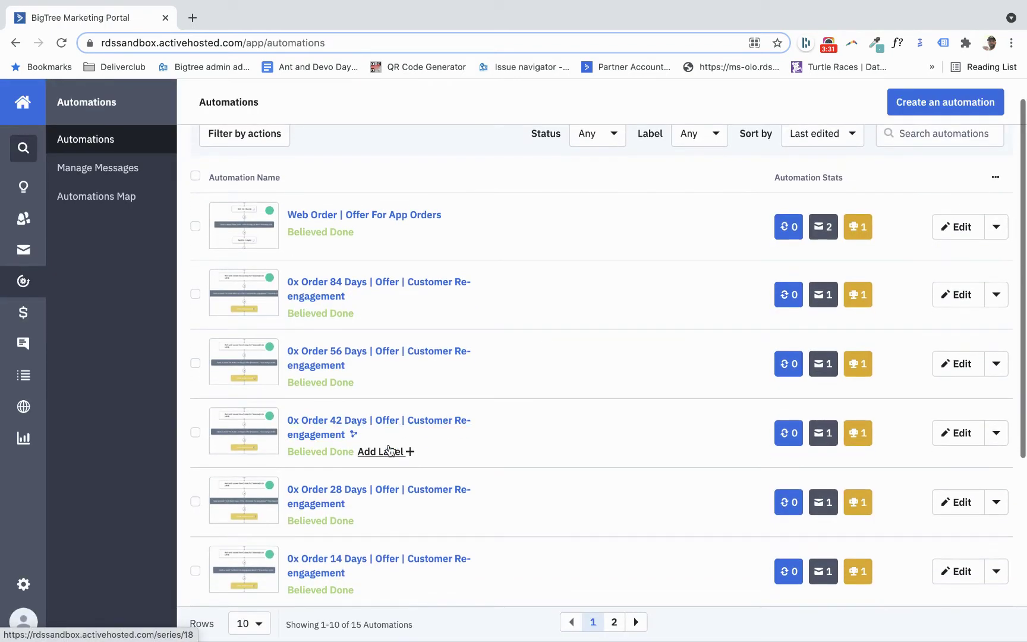
scroll(391, 451, "down", 3)
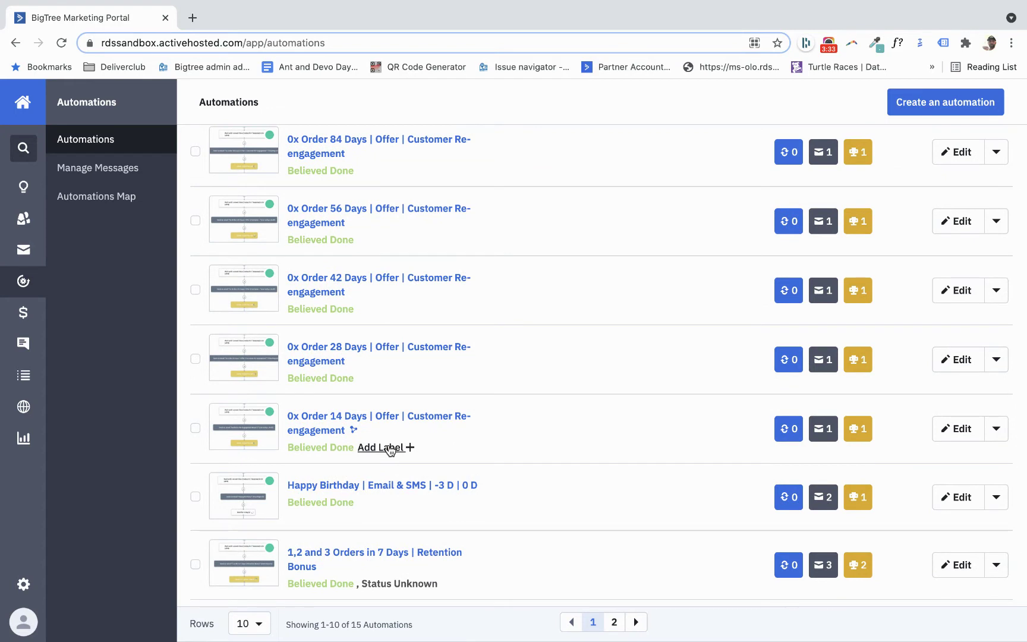
scroll(391, 450, "up", 2)
scroll(390, 450, "up", 2)
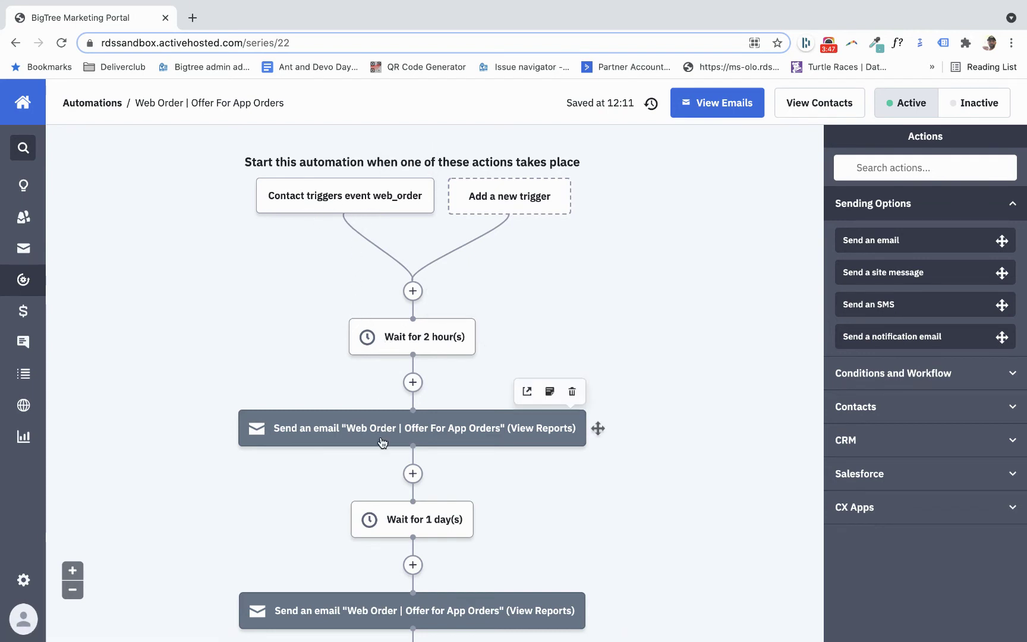
mouse_move(412, 428)
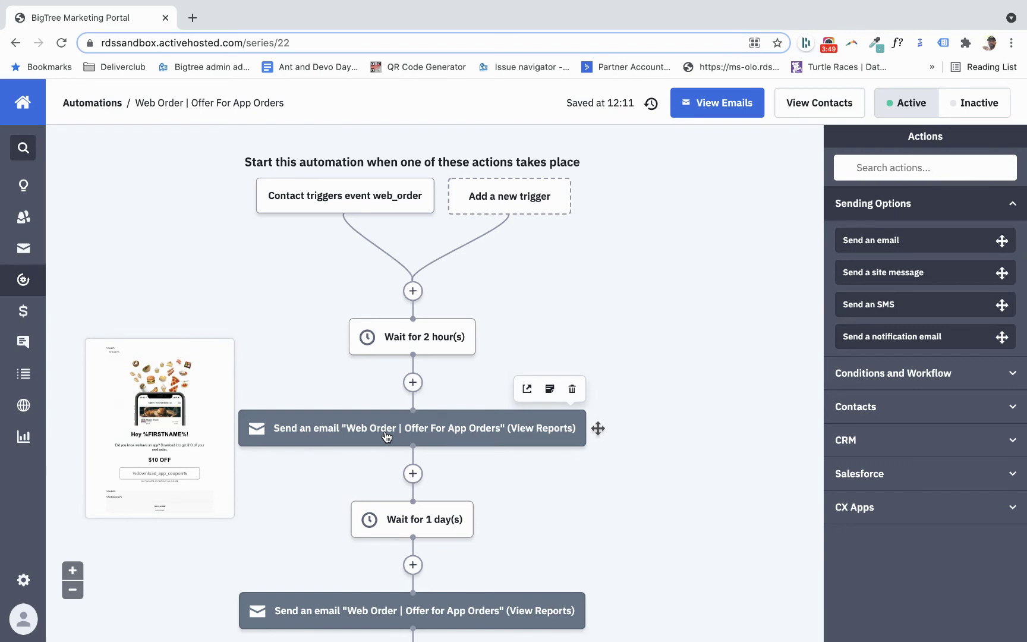
Step: Review the app offer email's $10 OFF app-download coupon, then leave its designer
left_click(528, 389)
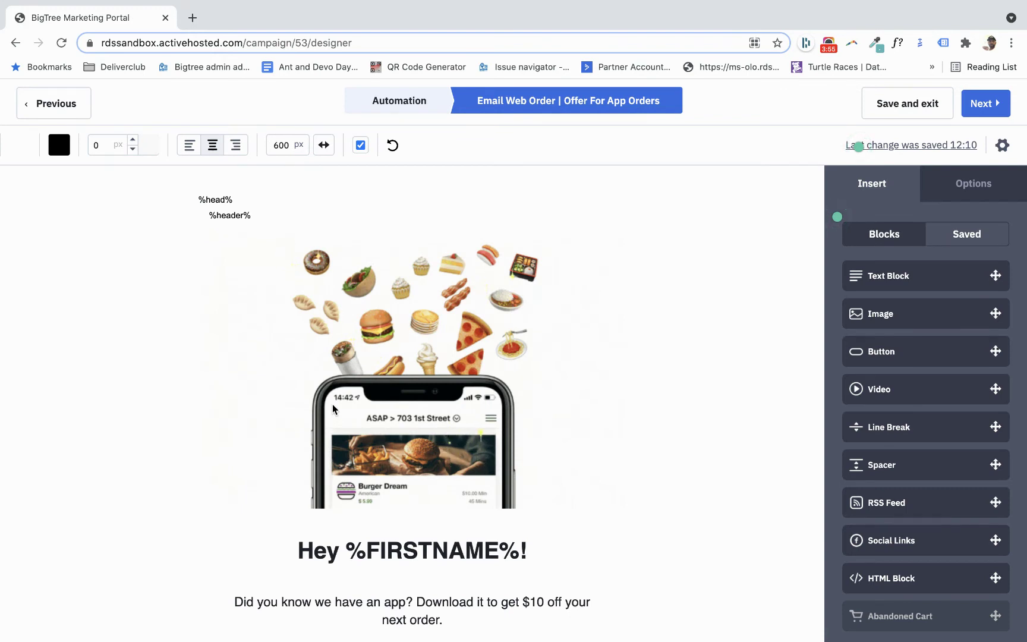
scroll(380, 302, "down", 4)
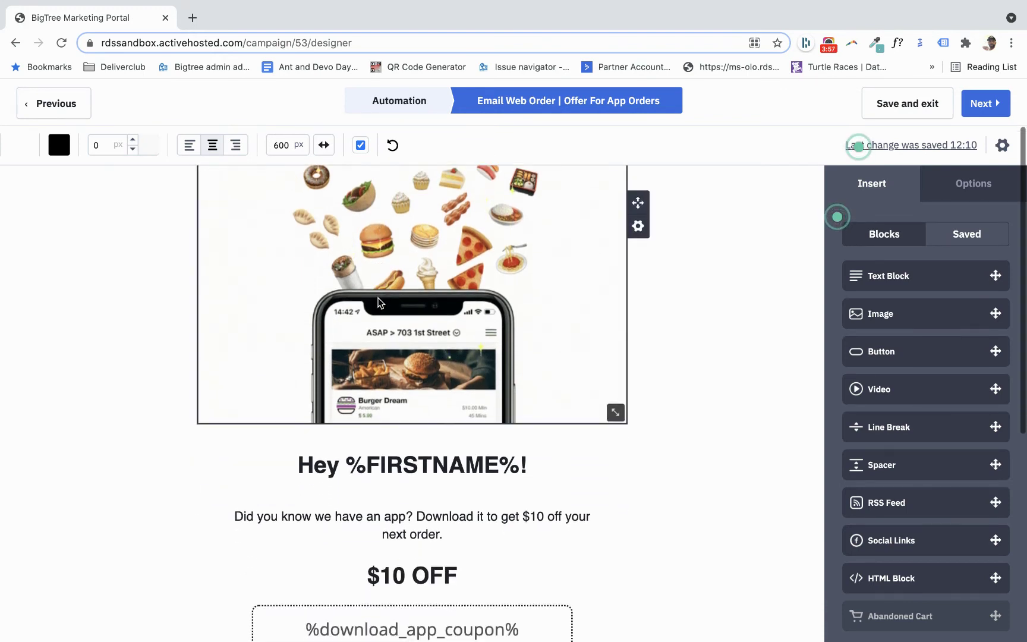
scroll(380, 321, "down", 2)
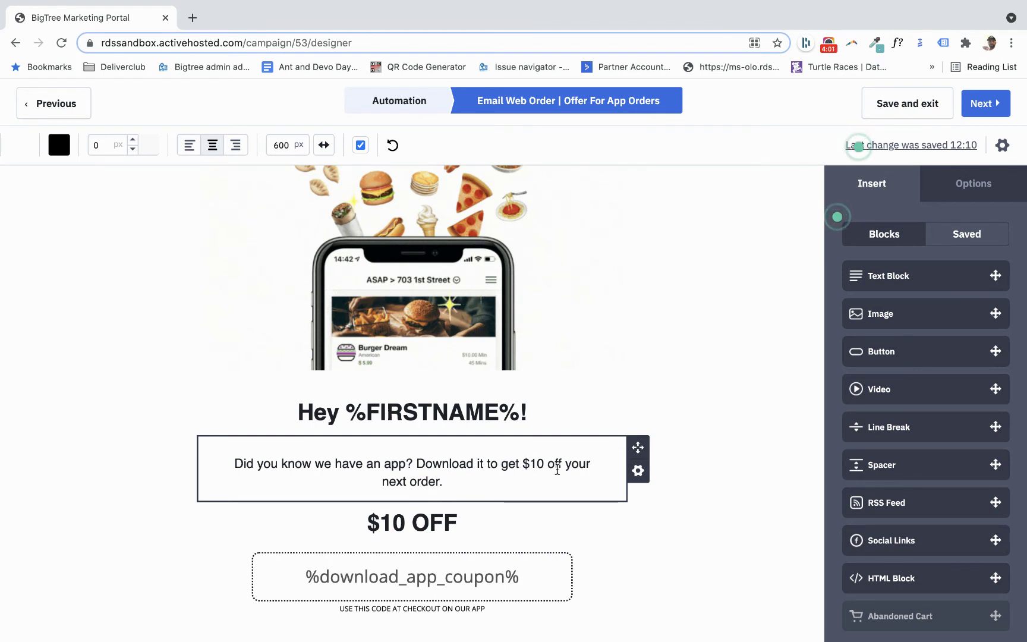
scroll(413, 495, "down", 2)
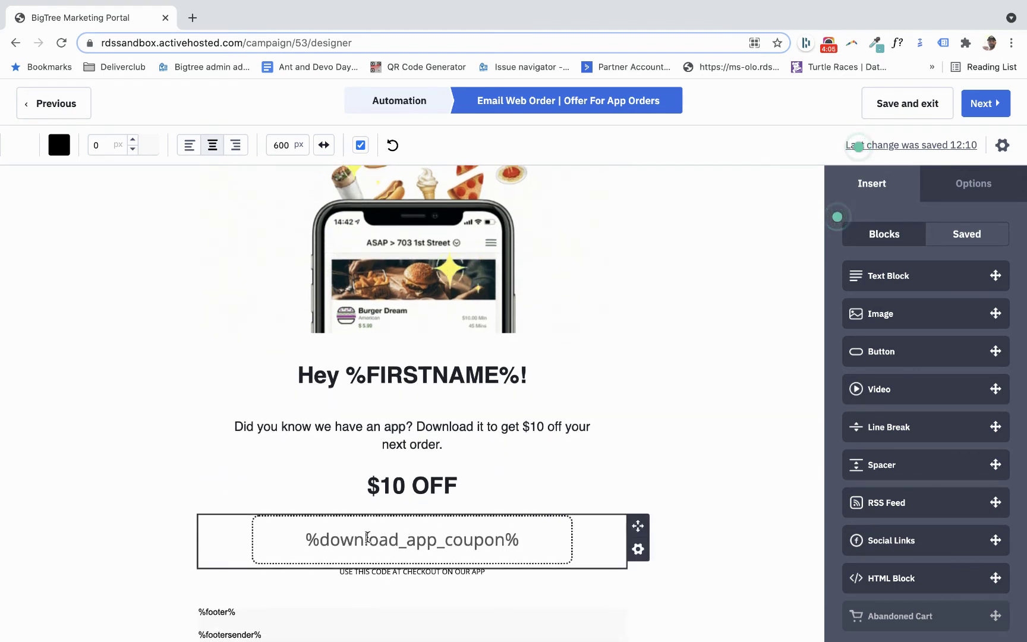
scroll(369, 511, "down", 3)
scroll(370, 508, "down", 3)
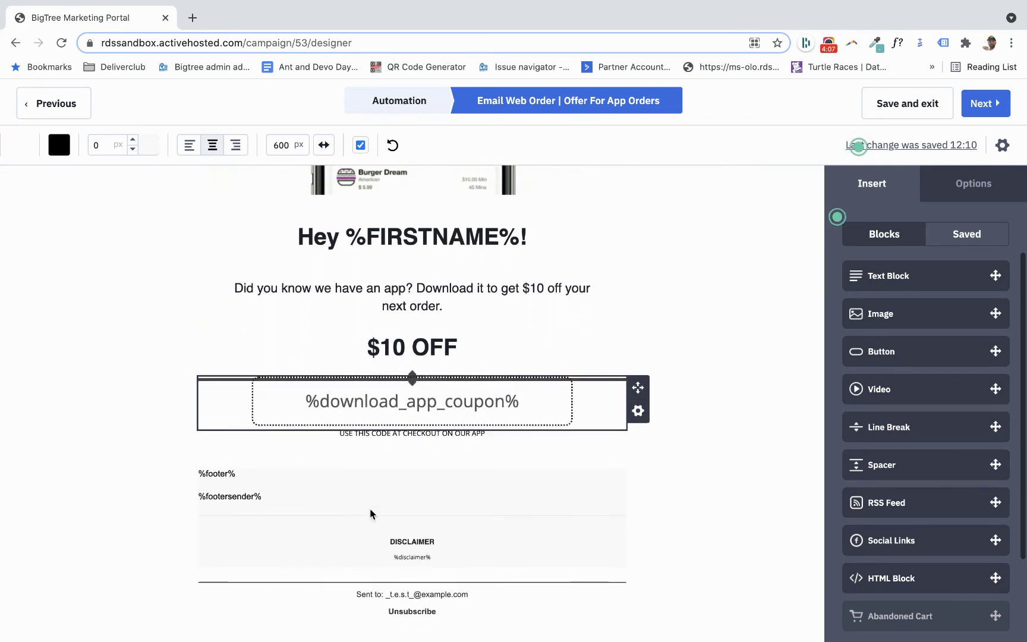
scroll(365, 506, "down", 3)
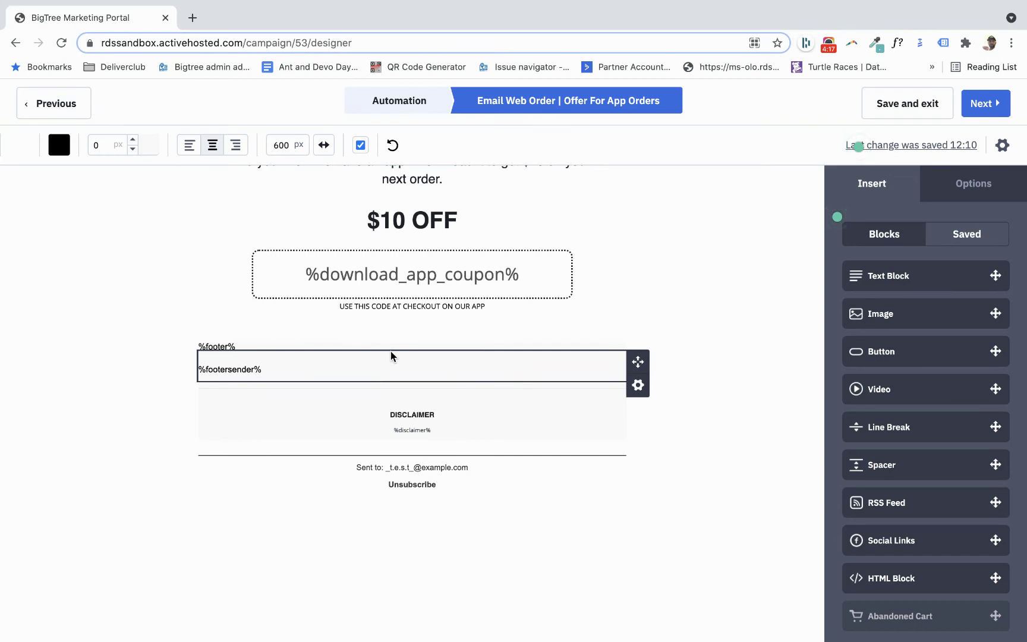
scroll(390, 350, "up", 10)
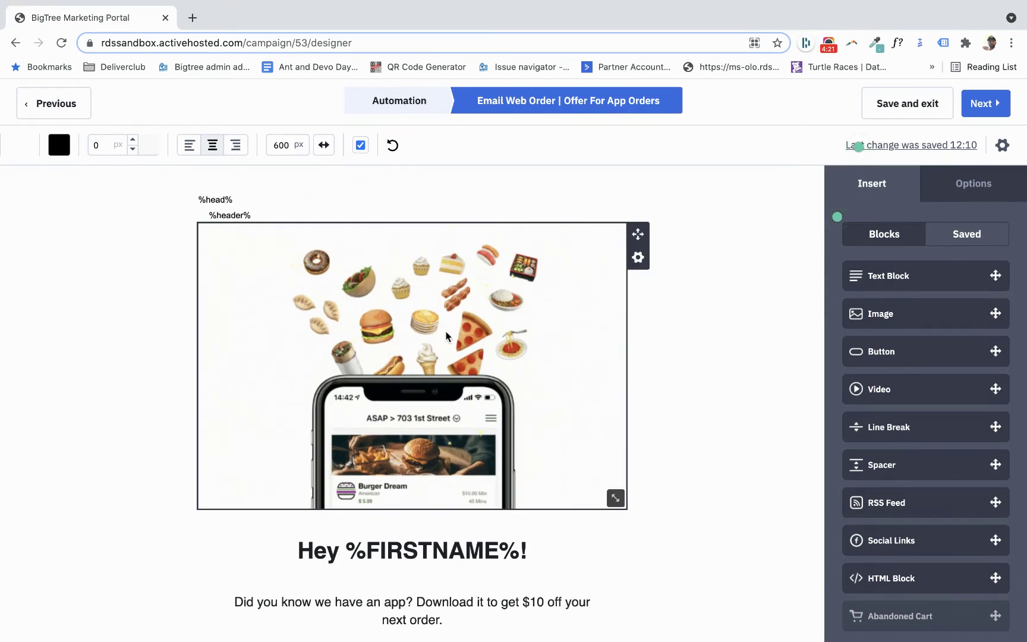
left_click(53, 103)
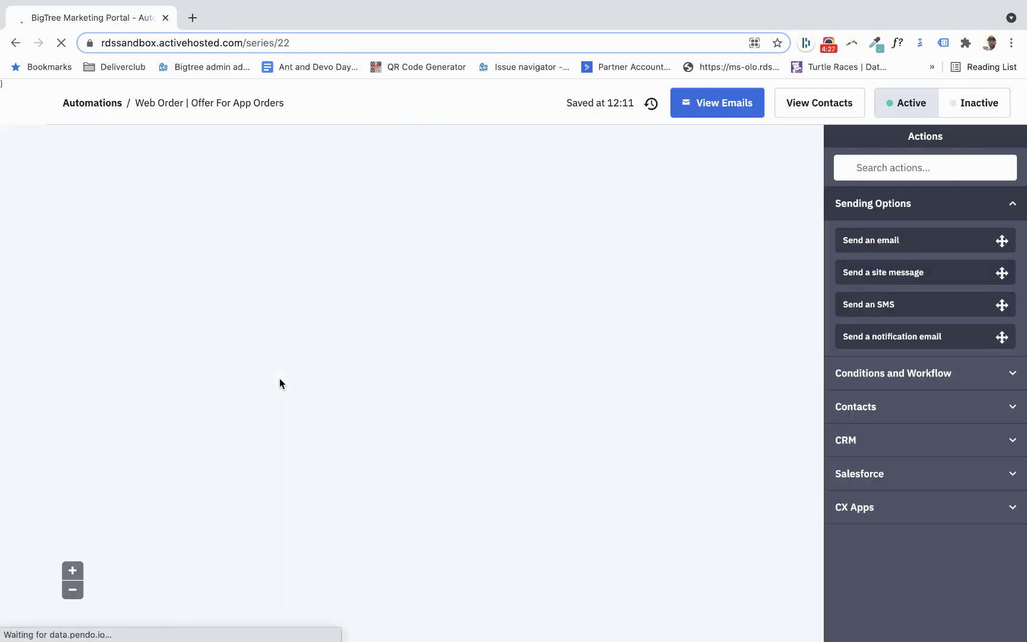
Step: From the automations list, view the 0x Order 14 Days, 28 Days and 42 Days automations in turn
left_click(98, 107)
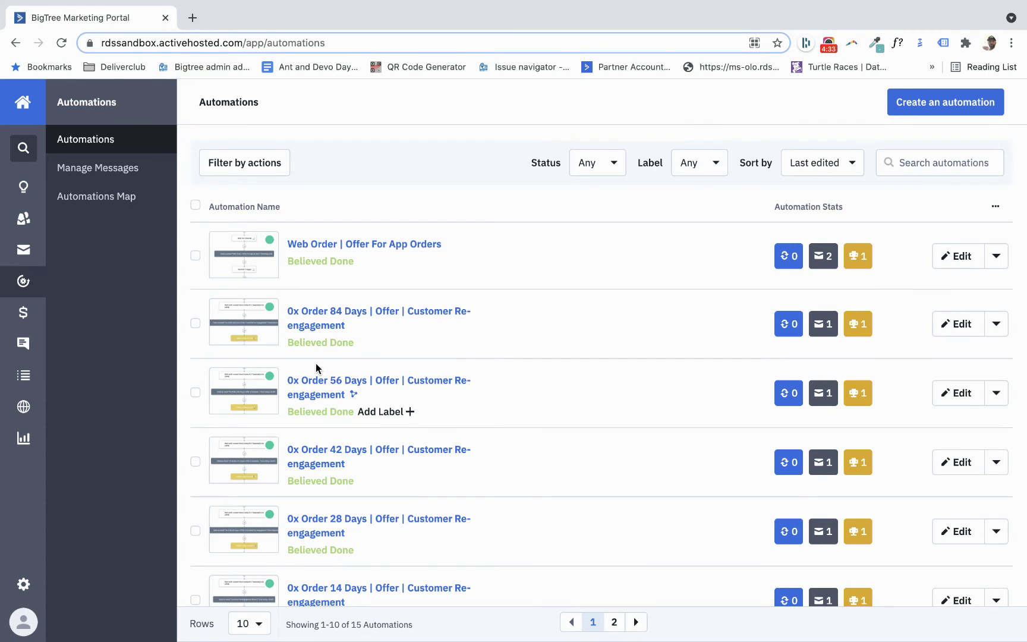
scroll(315, 364, "down", 2)
scroll(316, 364, "down", 1)
scroll(316, 364, "down", 2)
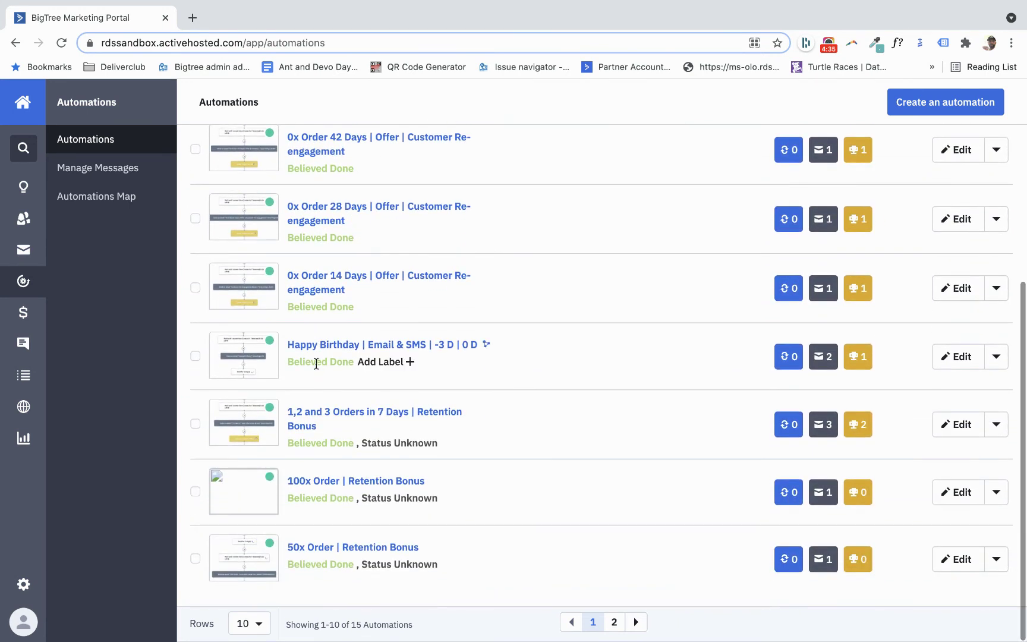
scroll(333, 335, "down", 1)
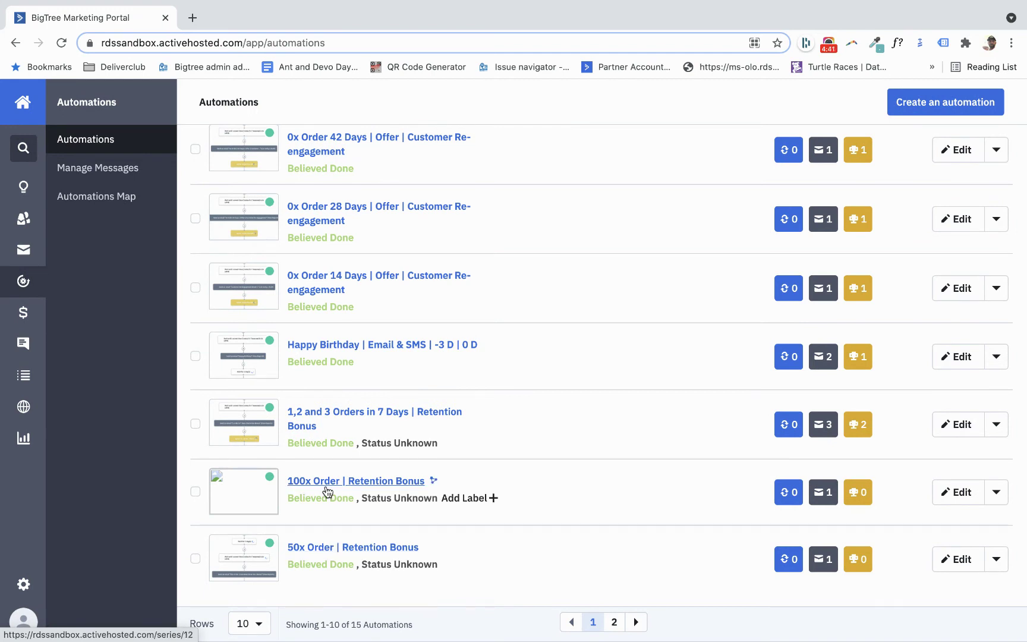
scroll(321, 486, "up", 3)
scroll(321, 450, "up", 2)
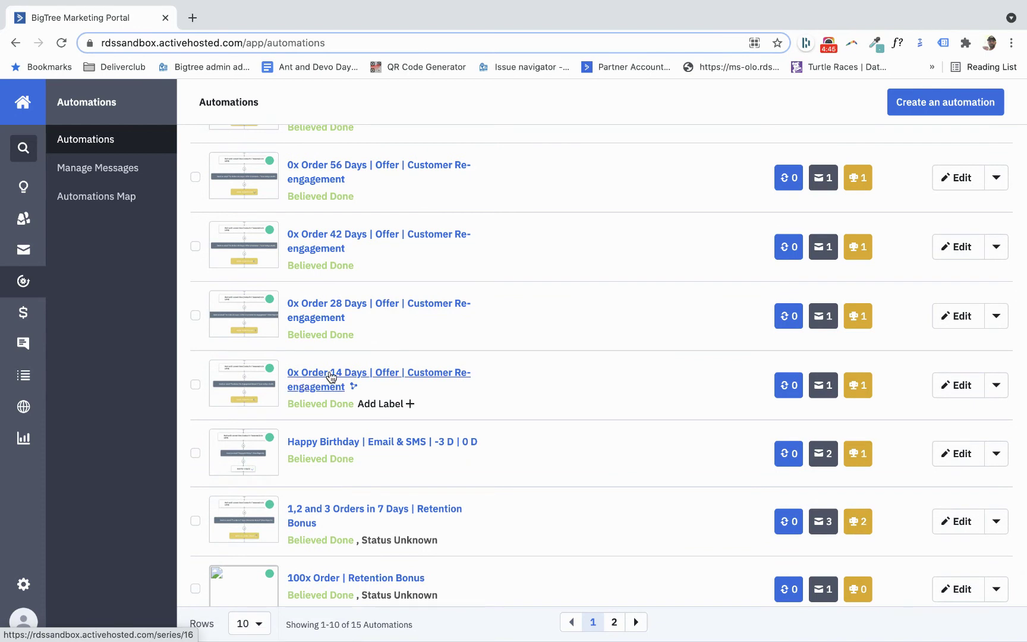
left_click(331, 374)
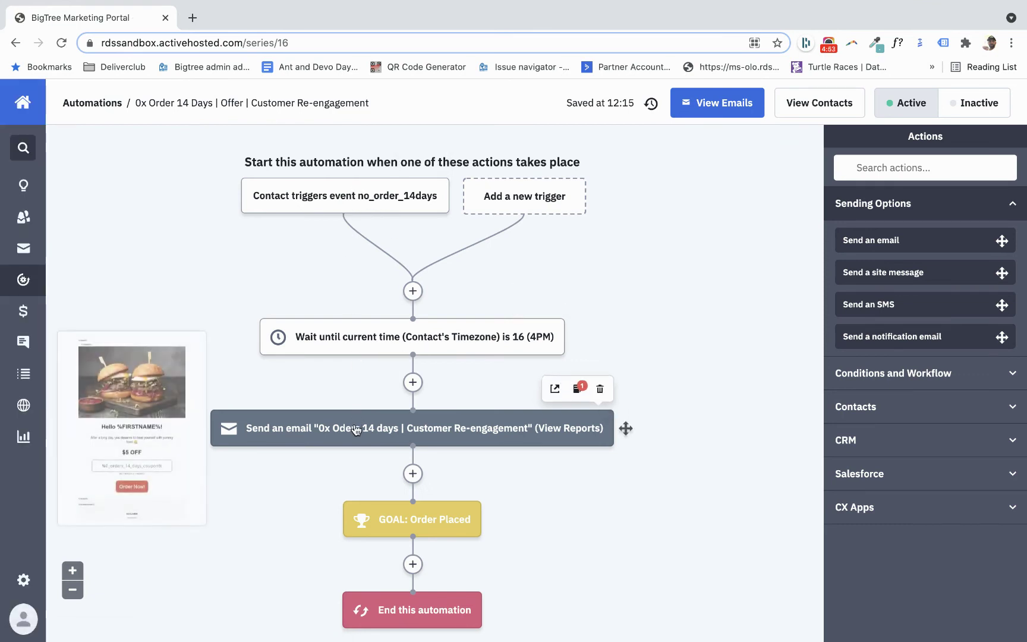
mouse_move(363, 319)
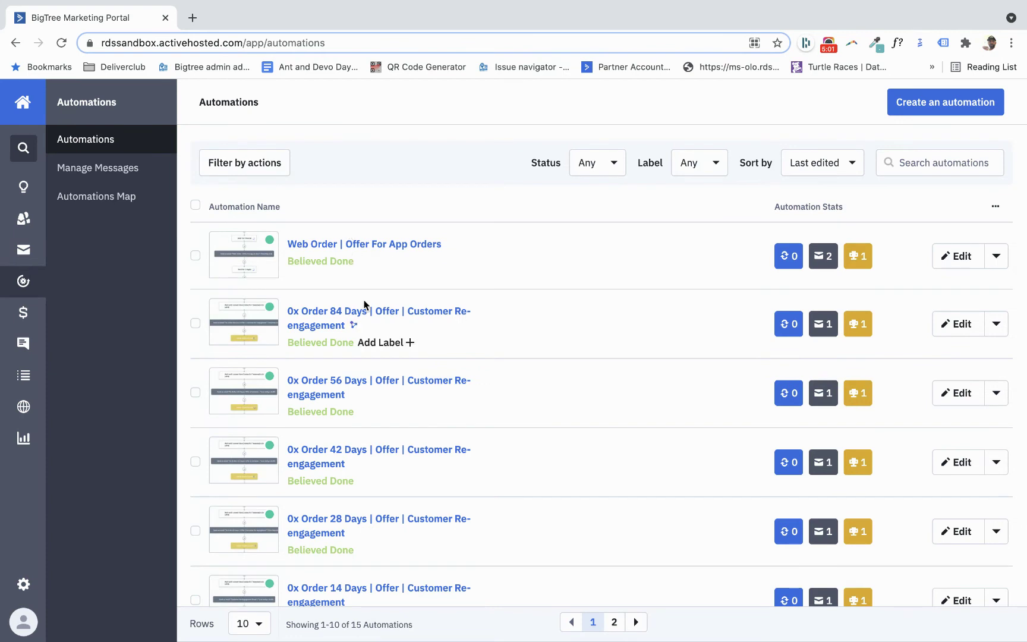
scroll(326, 433, "down", 2)
scroll(325, 433, "down", 2)
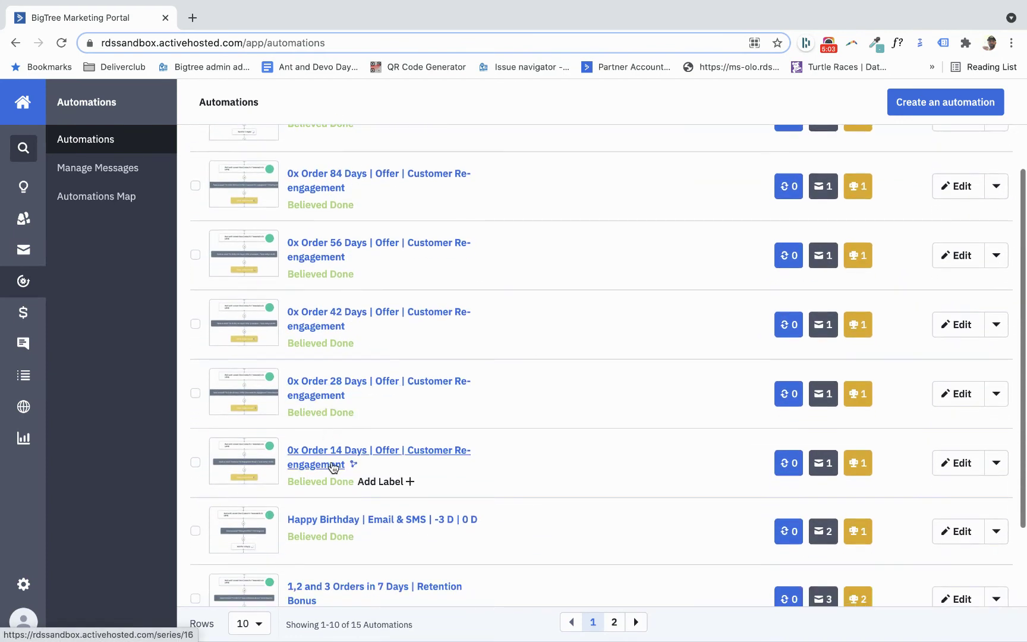
left_click(325, 389)
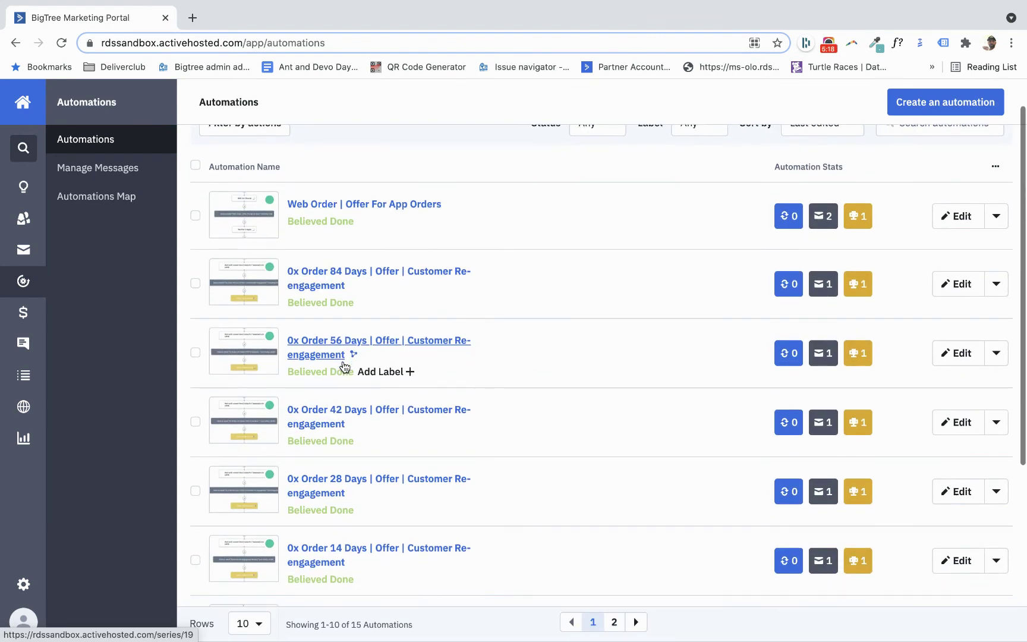
left_click(333, 417)
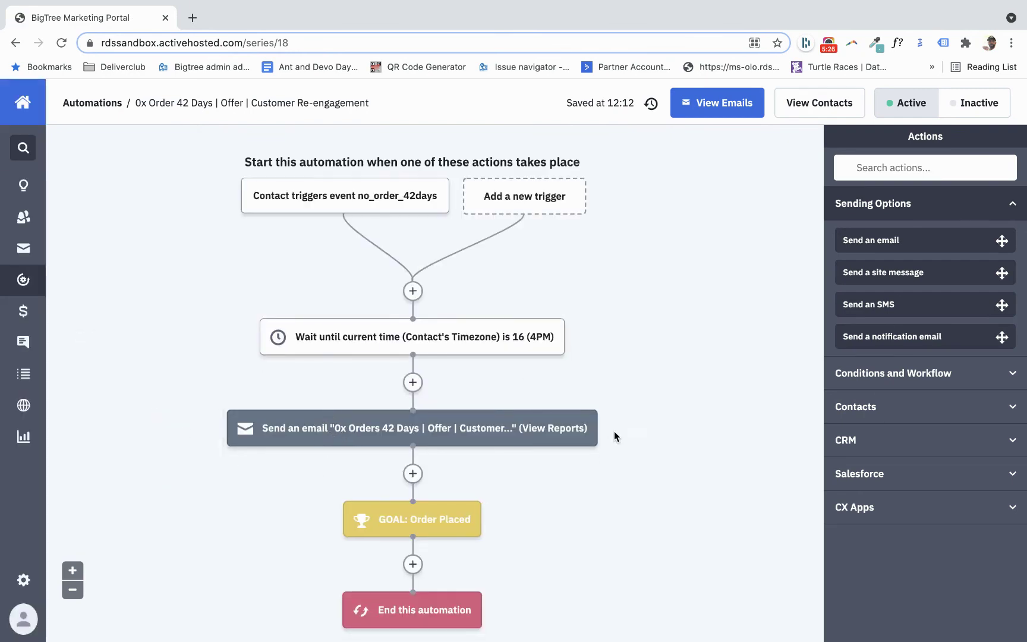
Step: Preview the 0x Orders 42 Days pasta offer email, then go back to the automations list
mouse_move(412, 427)
left_click(538, 389)
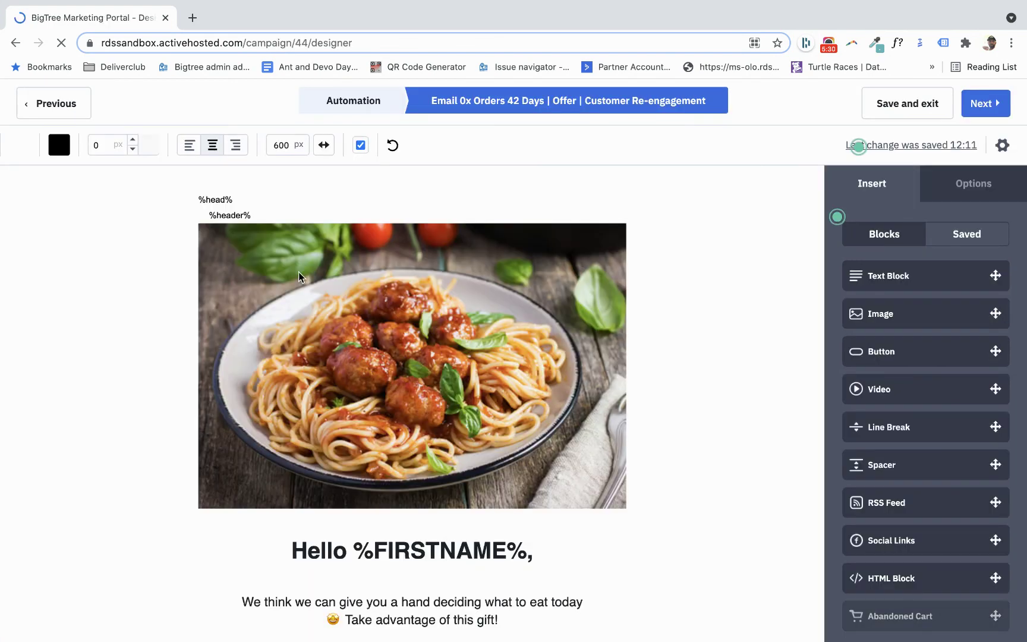
scroll(362, 394, "down", 3)
scroll(362, 393, "down", 2)
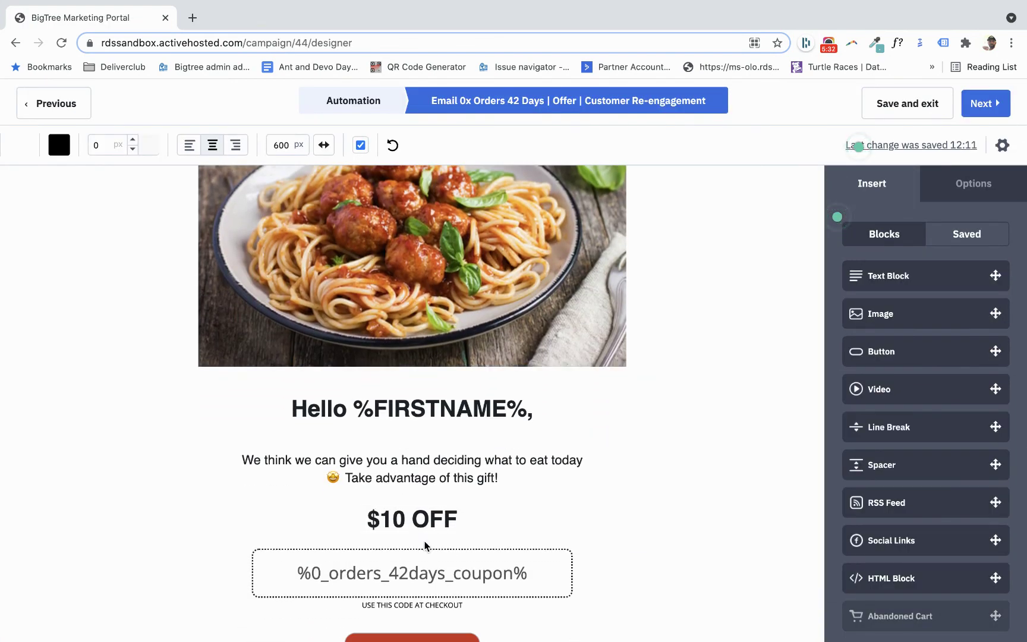
scroll(422, 524, "up", 5)
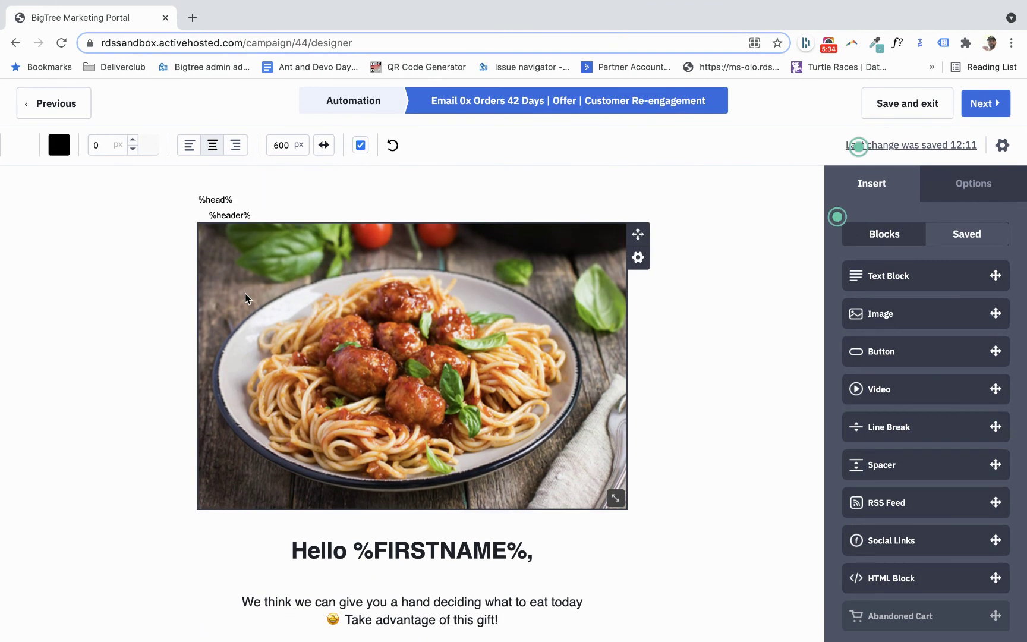
left_click(50, 105)
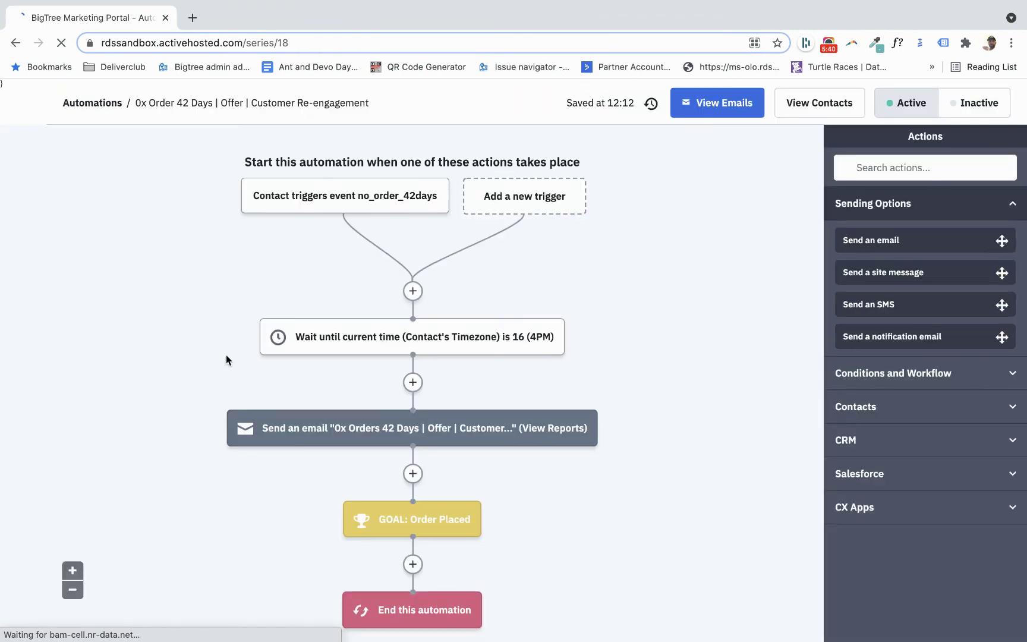
left_click(92, 103)
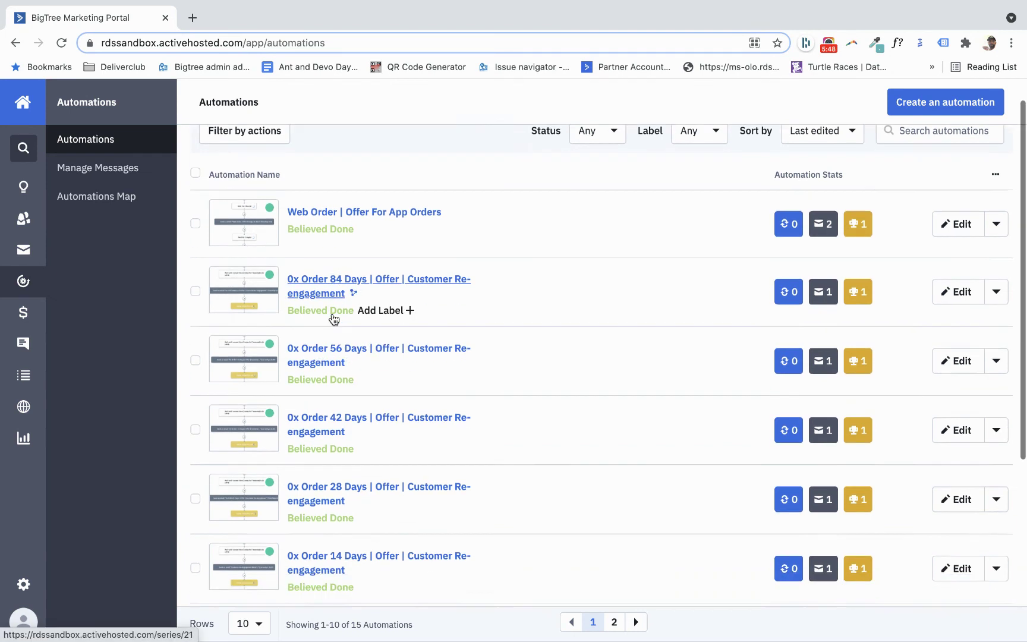
scroll(333, 318, "down", 5)
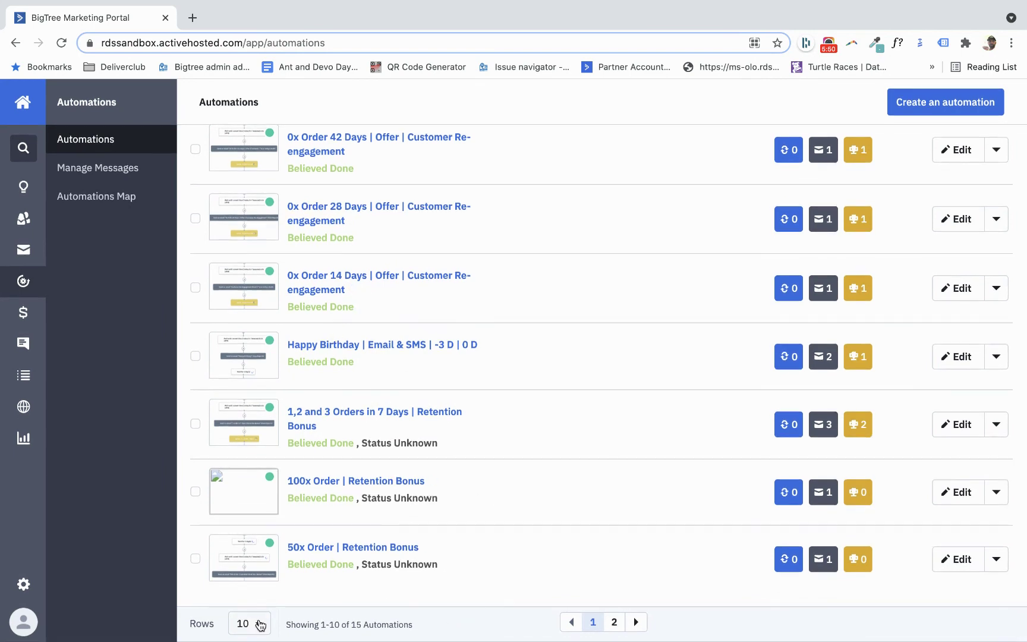
Step: Set the automations list to show 20 rows per page
left_click(250, 625)
left_click(242, 531)
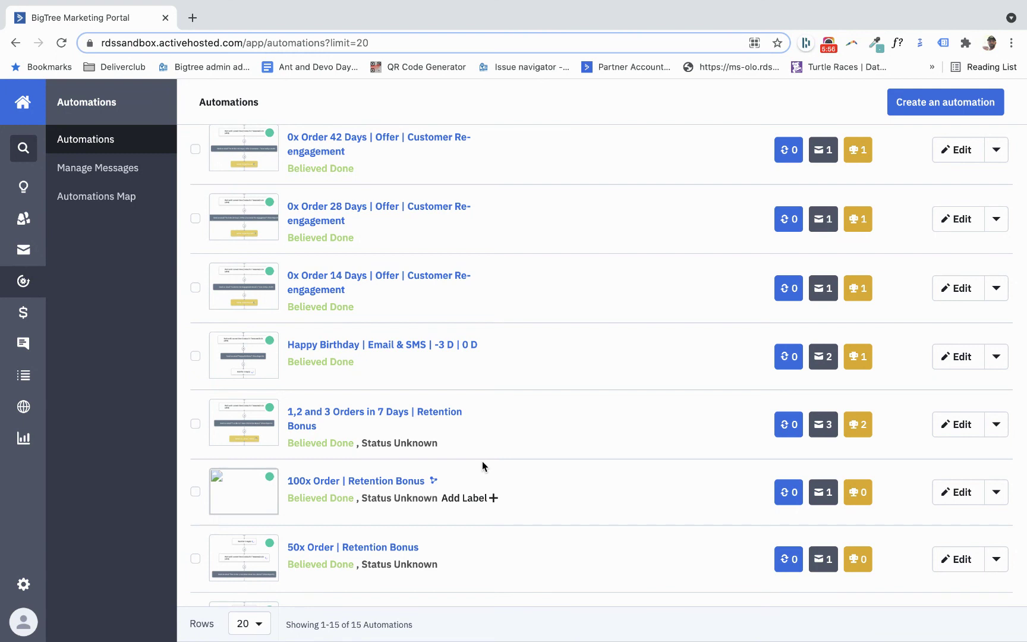
scroll(418, 473, "down", 2)
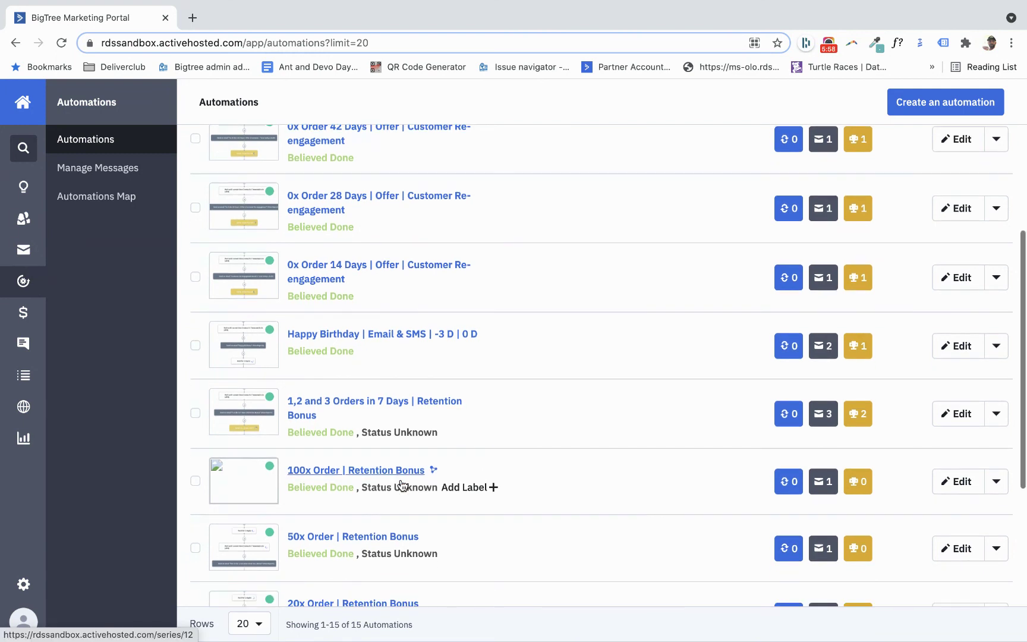
scroll(402, 482, "down", 3)
scroll(402, 485, "down", 2)
scroll(402, 485, "down", 3)
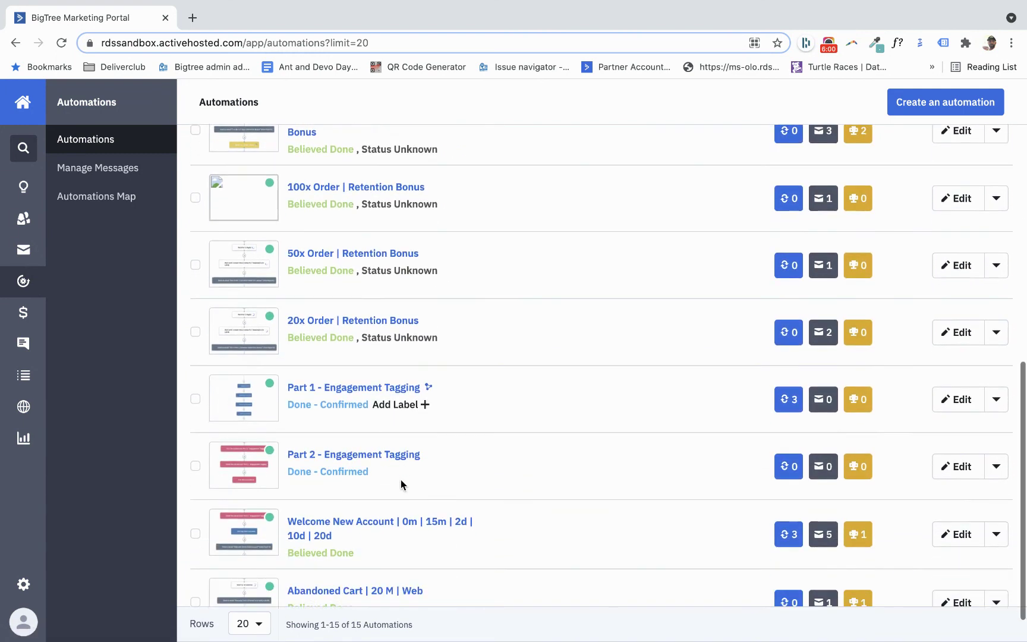
scroll(401, 480, "up", 5)
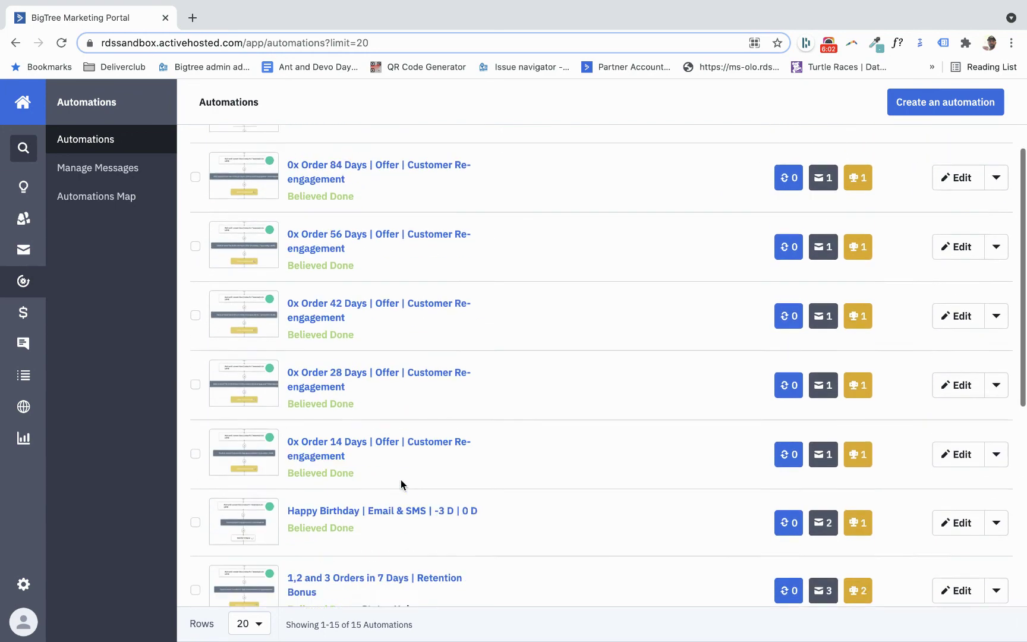
scroll(401, 481, "up", 5)
scroll(401, 481, "down", 1)
scroll(401, 479, "down", 3)
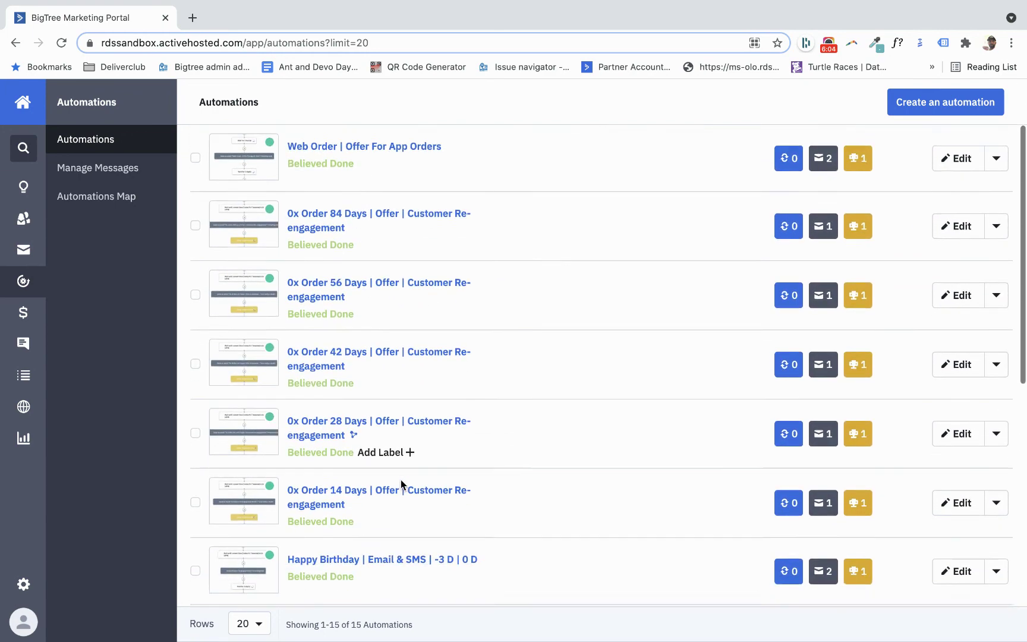
scroll(401, 480, "down", 3)
scroll(401, 480, "down", 4)
scroll(401, 480, "down", 1)
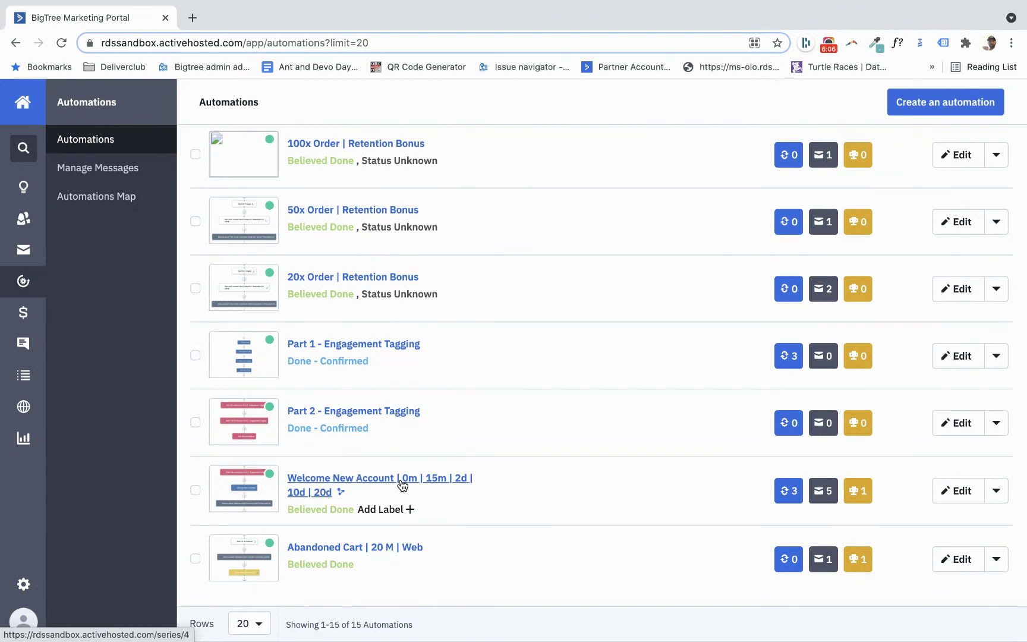